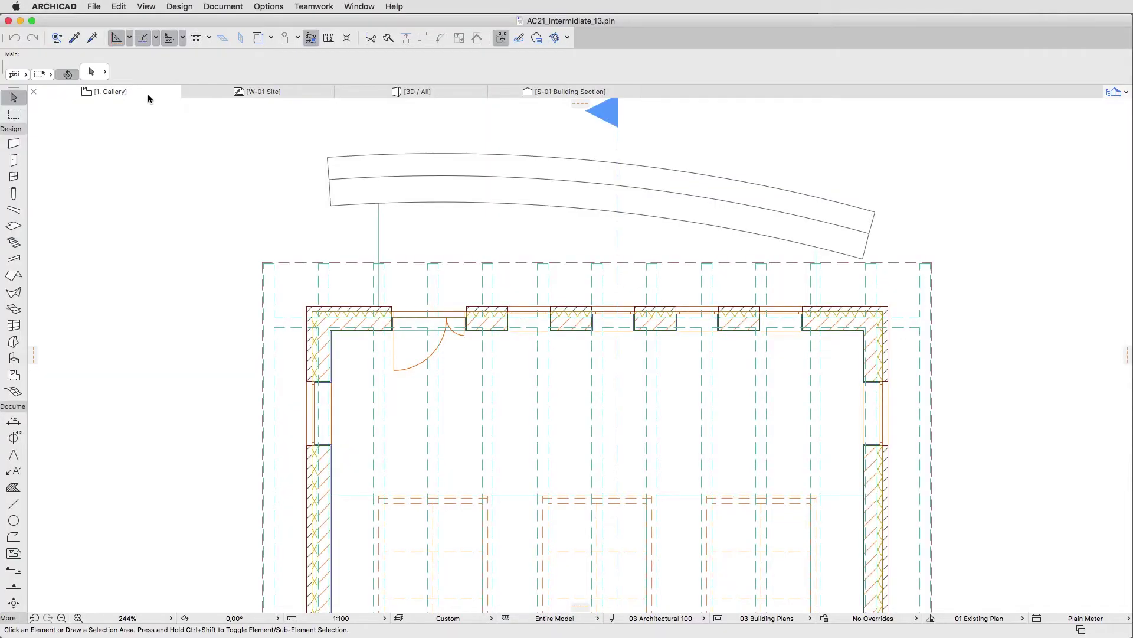
Step: Switch the plan to the 0. Ground Floor story and open the Stair Default Settings
right_click(148, 93)
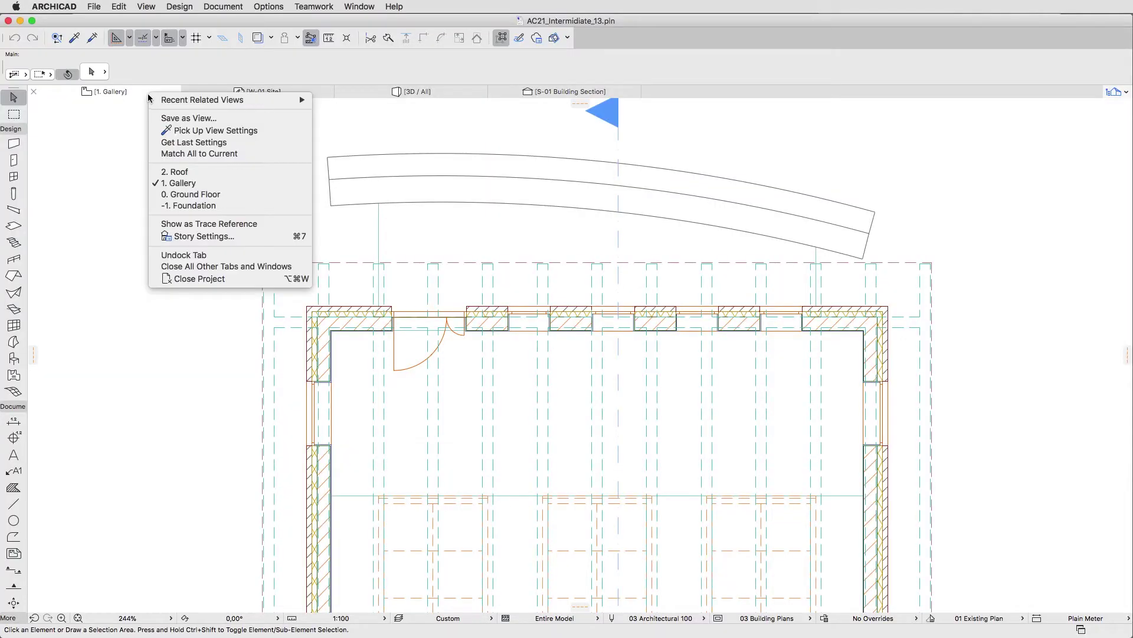
click(149, 196)
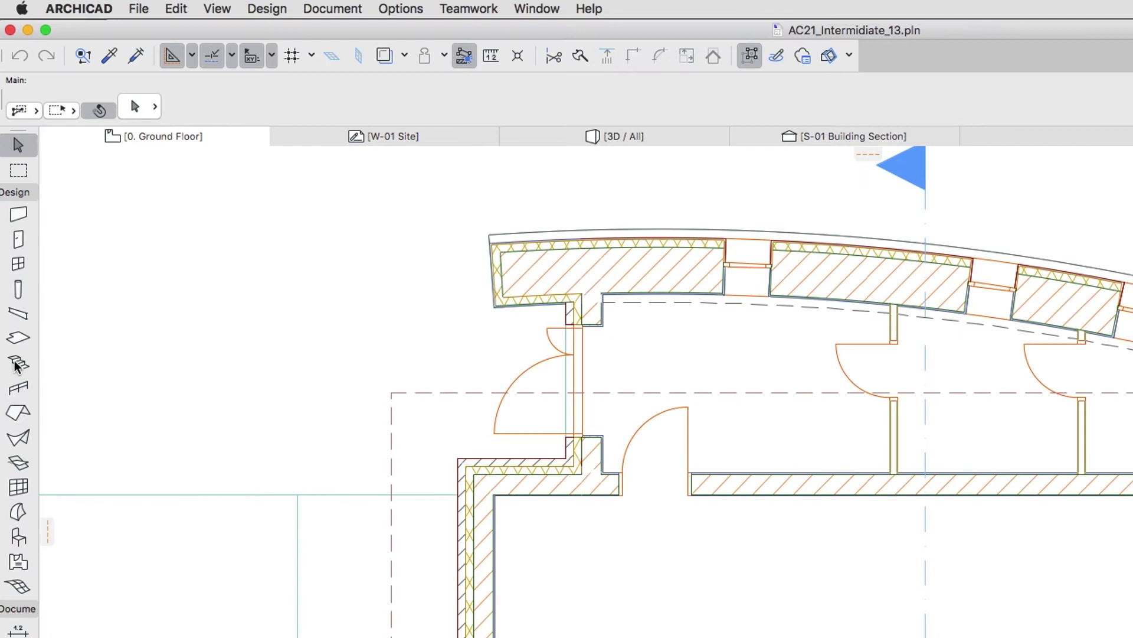
click(14, 242)
double_click(13, 364)
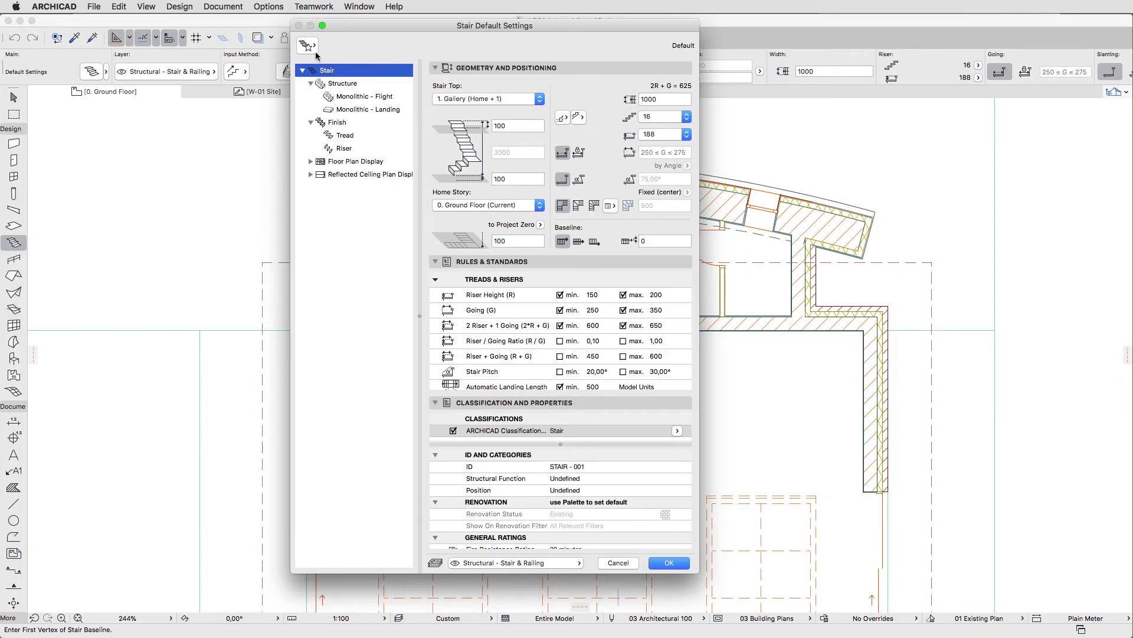
click(315, 51)
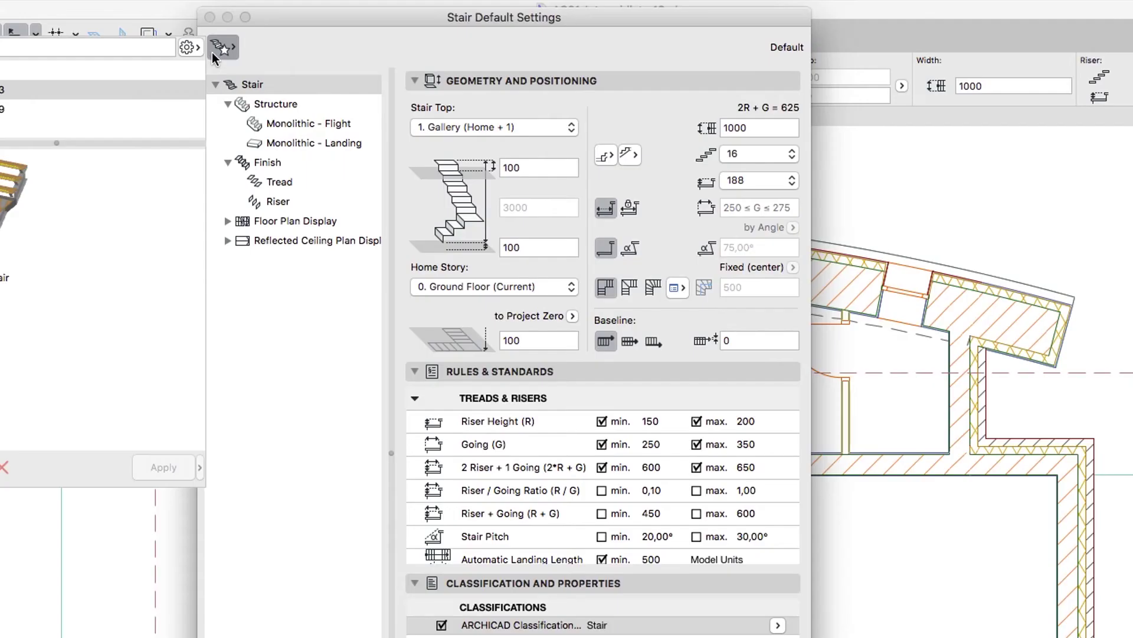
click(300, 48)
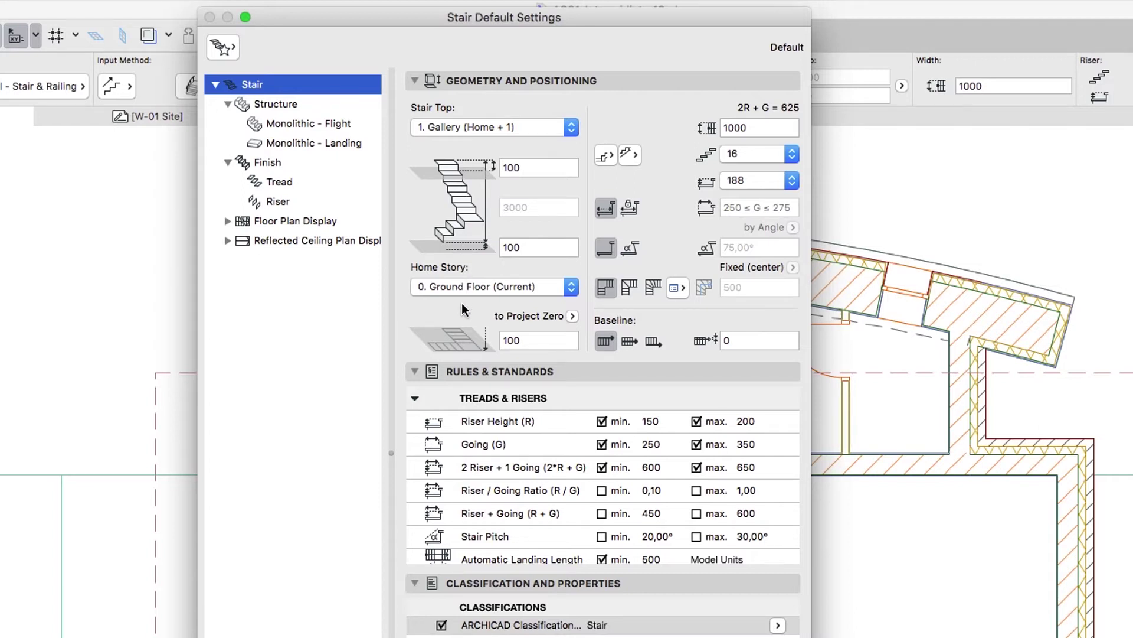
Step: Set the stair's top and bottom offsets to 0, leaving the start and end options unchanged
click(521, 170)
text(0)
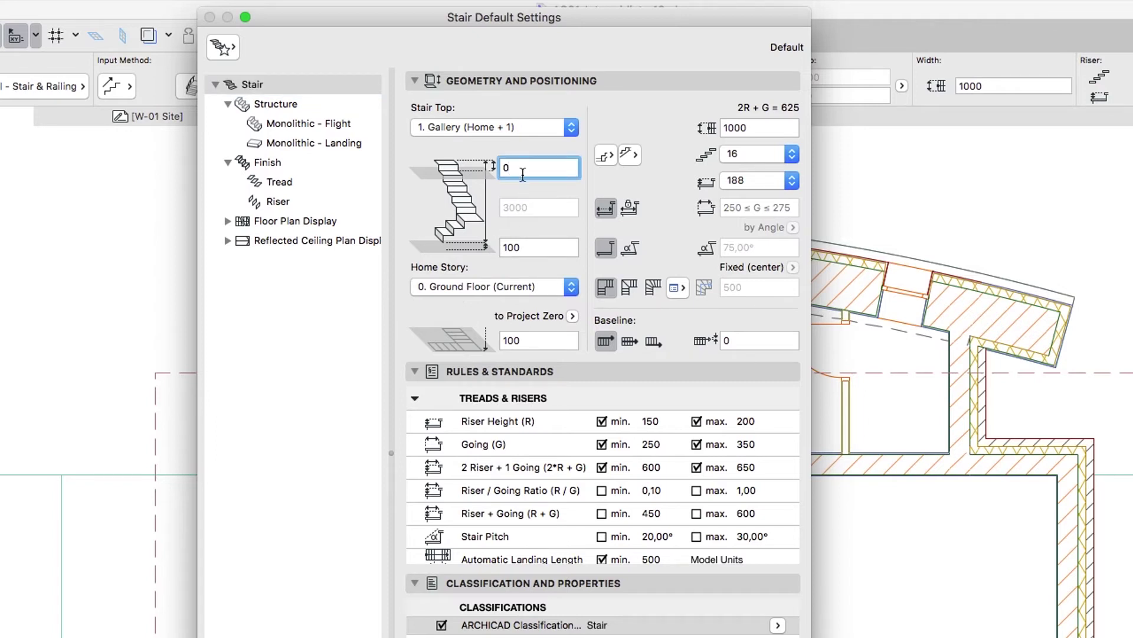
click(518, 248)
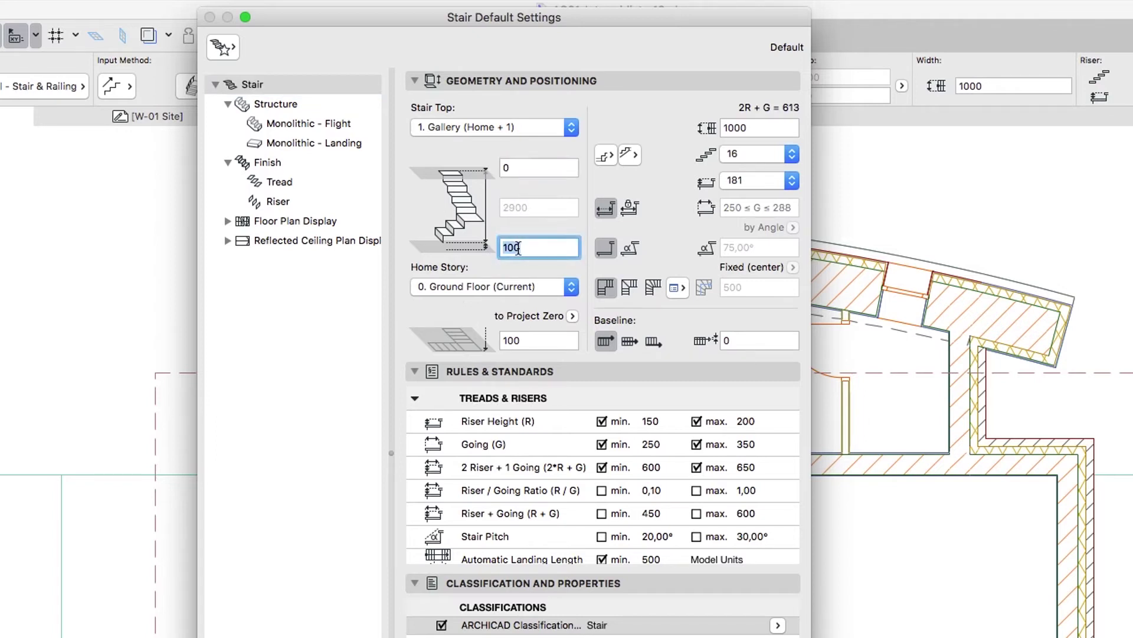
text(0)
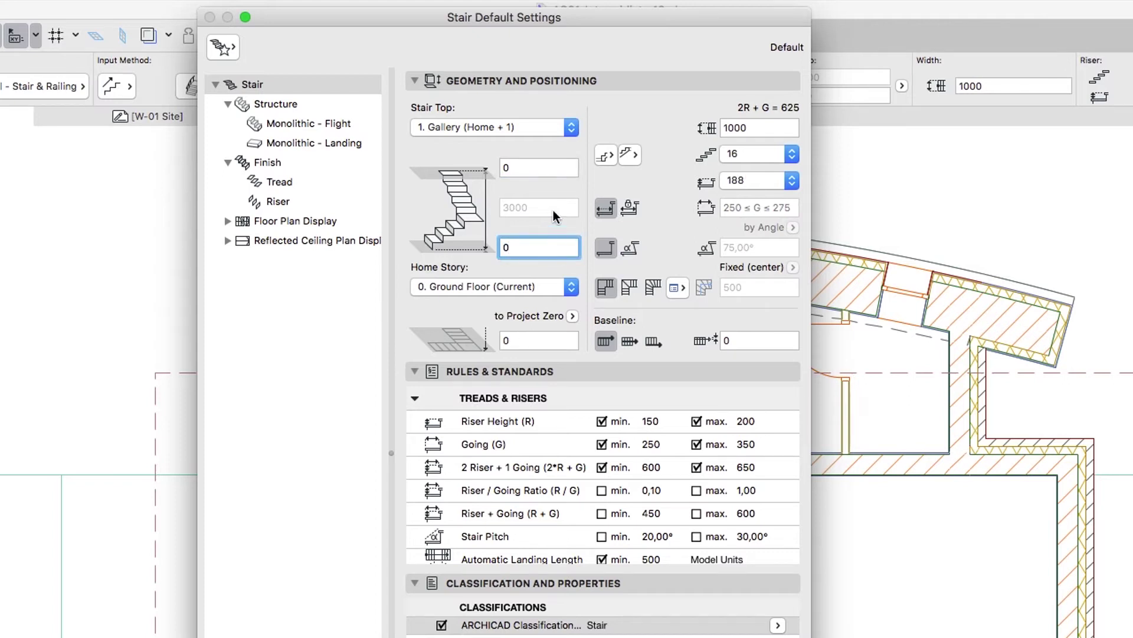
click(601, 161)
click(601, 161)
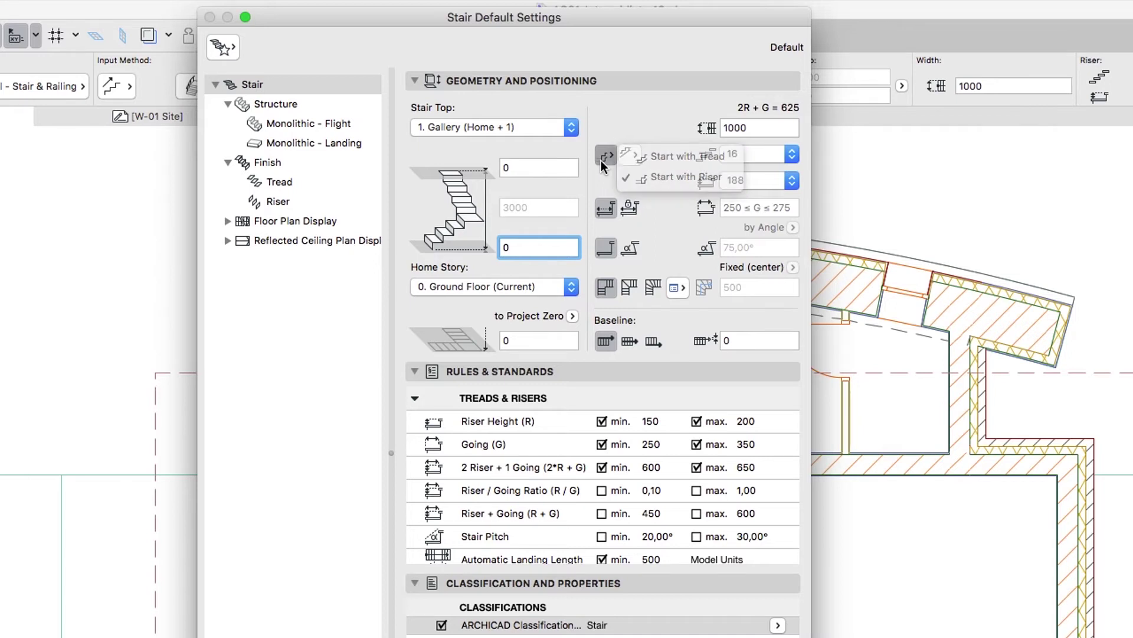
click(625, 161)
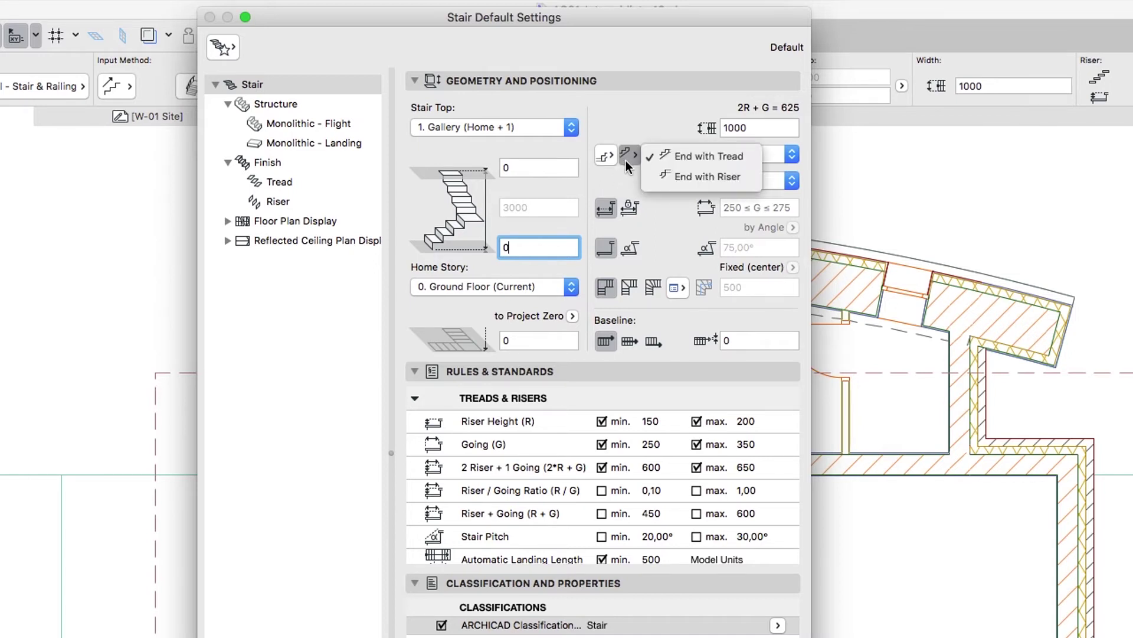
click(627, 164)
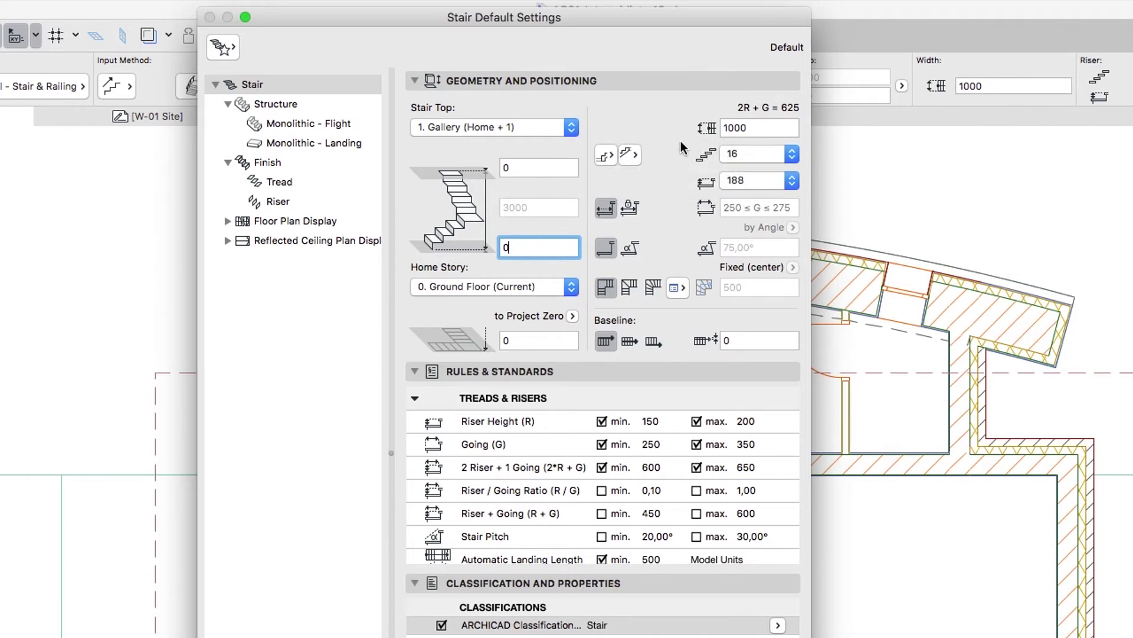
Step: Set the flight width to 1200 and the number of risers to 20
double_click(729, 131)
text(1200)
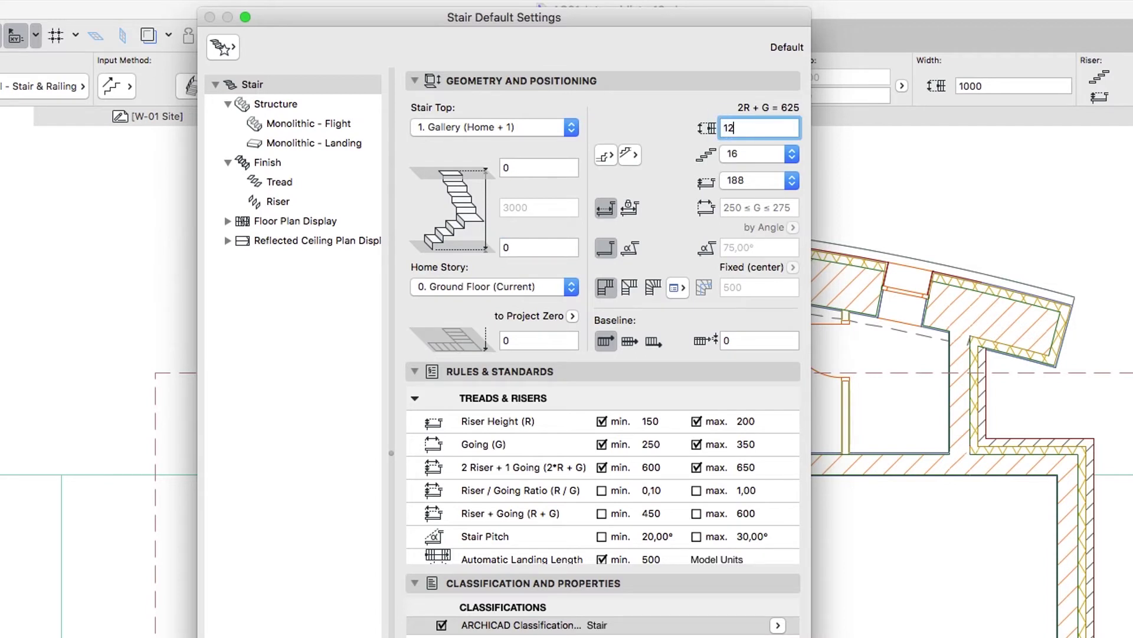
click(734, 154)
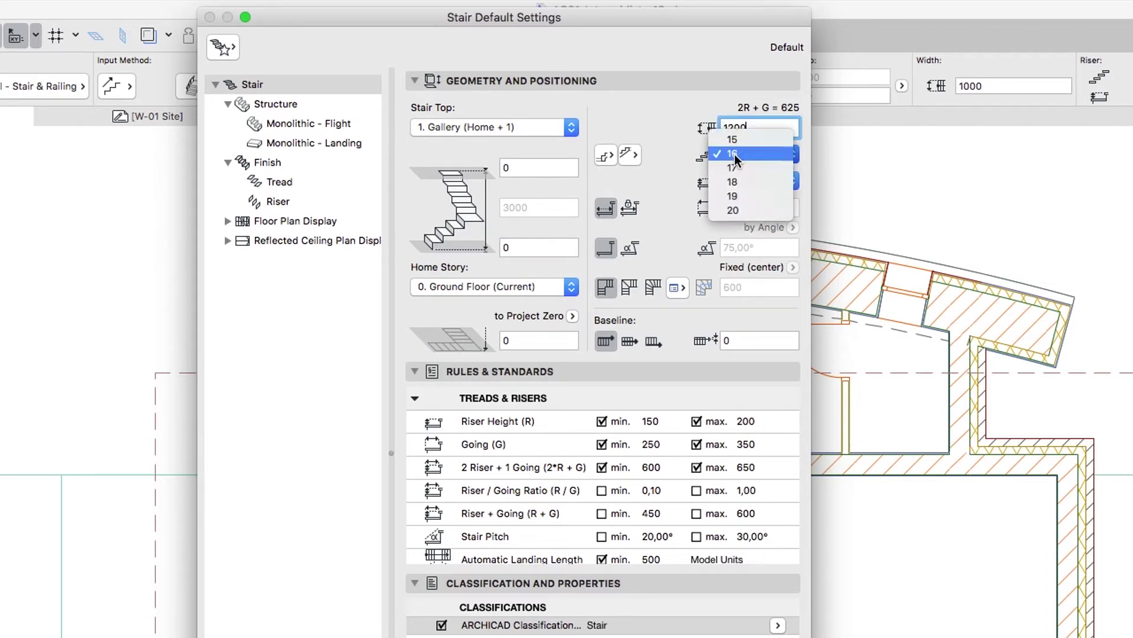
click(736, 211)
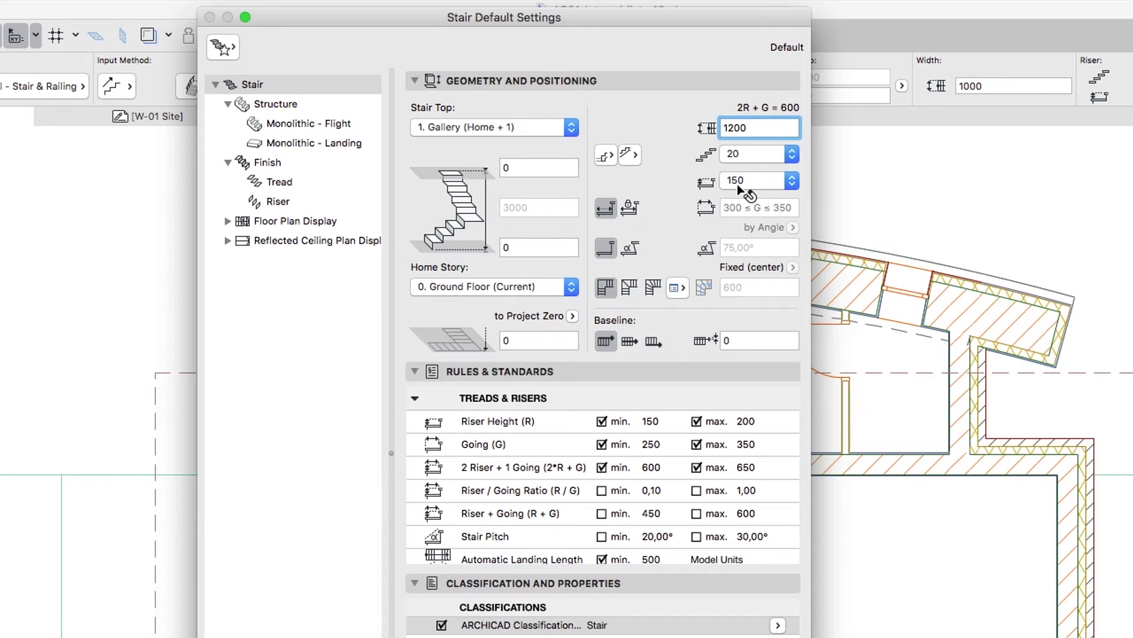
Step: Lock the going at 300 and classify the stair as Non-Load-Bearing Element, Interior position
click(630, 209)
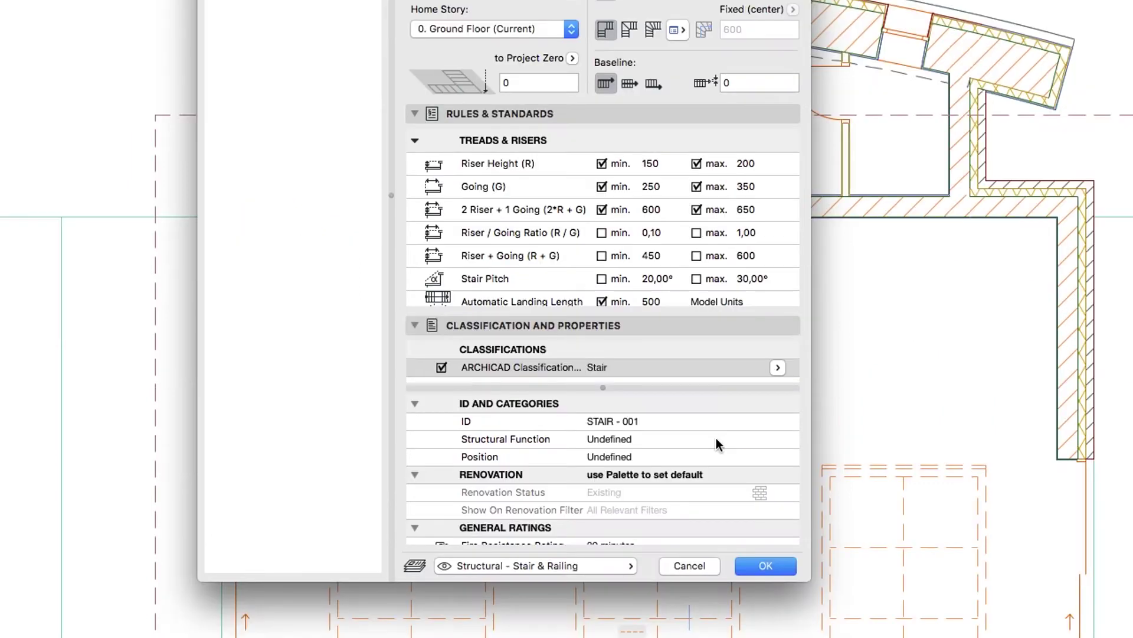
click(716, 438)
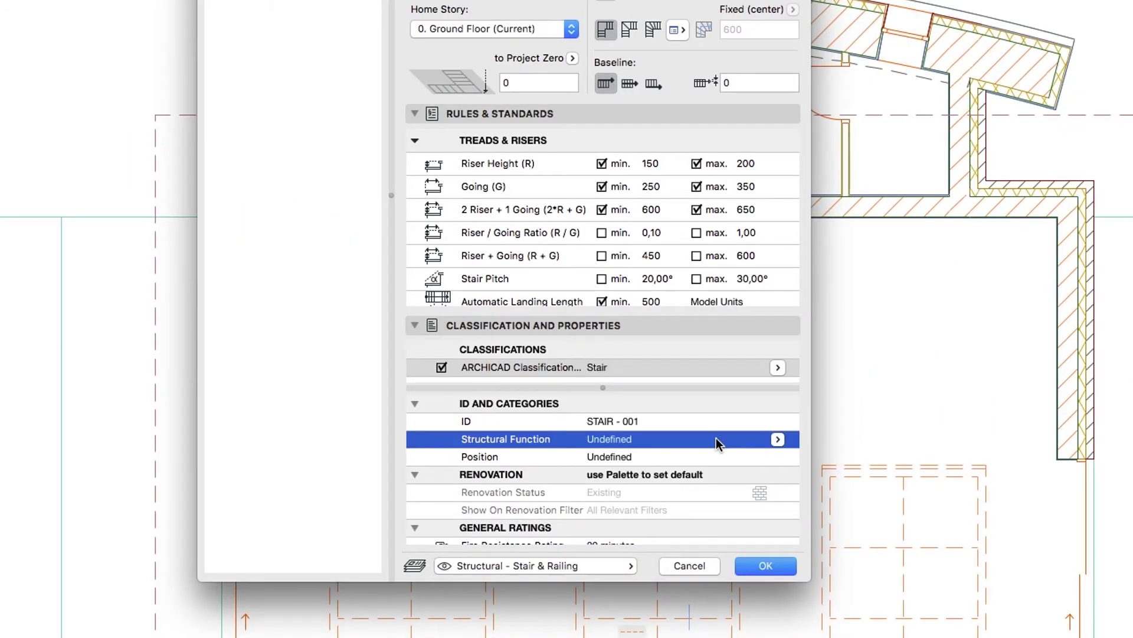
click(777, 443)
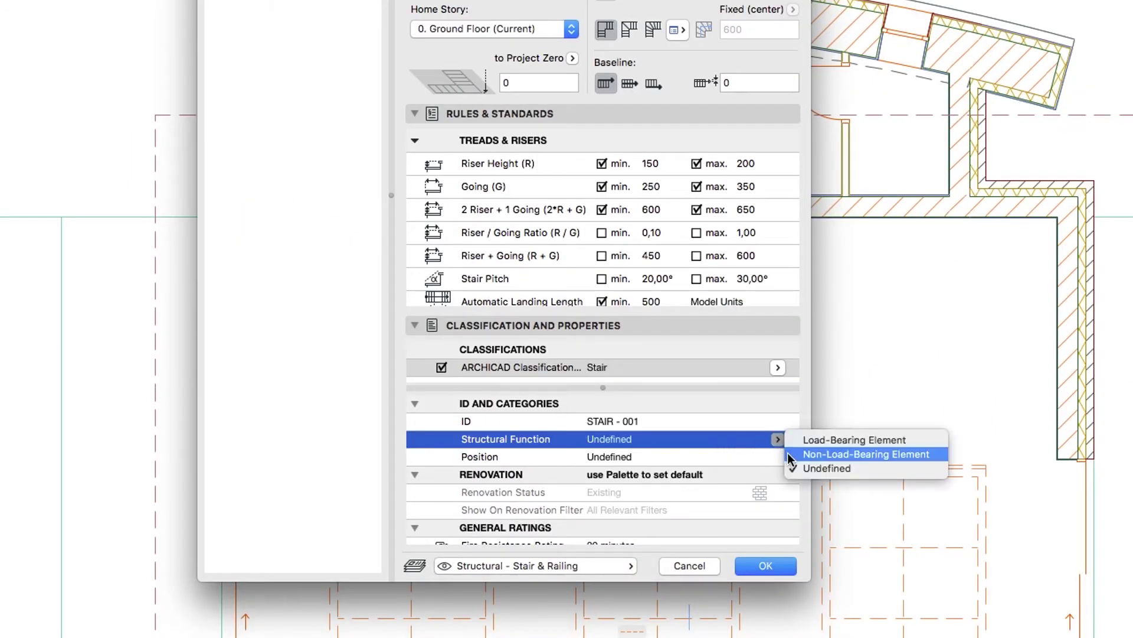
click(788, 452)
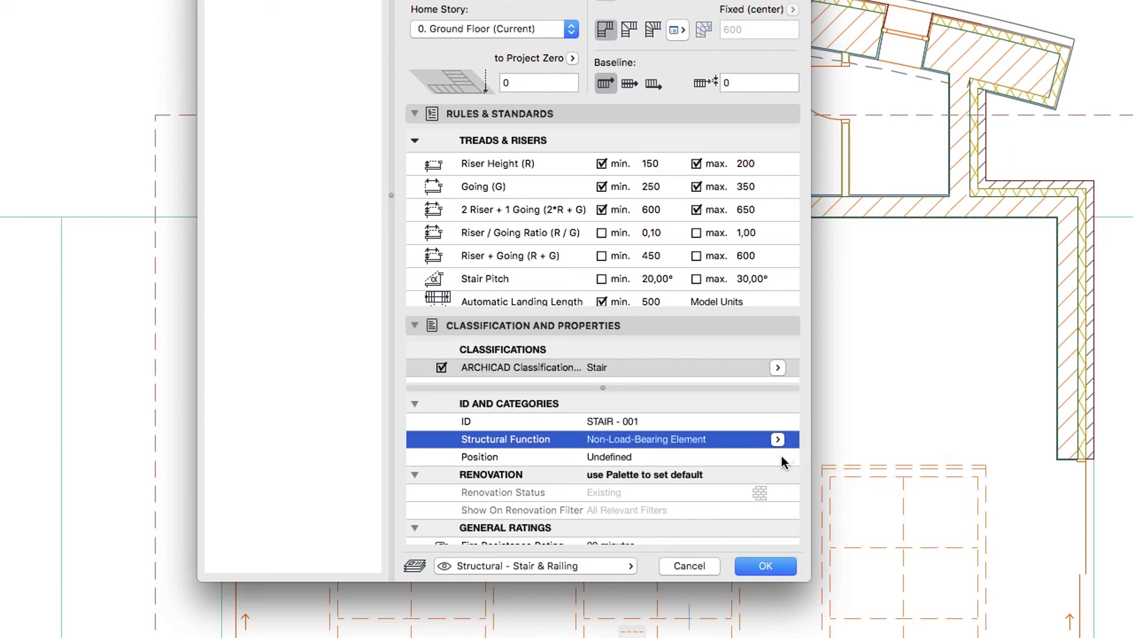
click(779, 456)
click(787, 471)
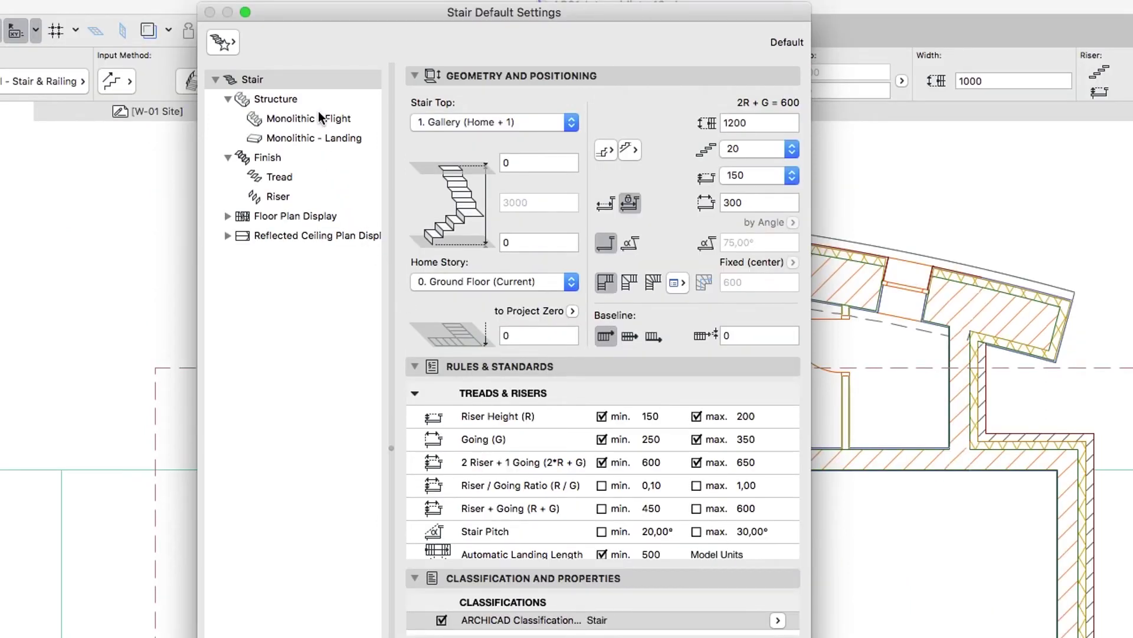
Step: Change the flight structure from Monolithic to Beam and show the Beam - Flight settings
click(314, 98)
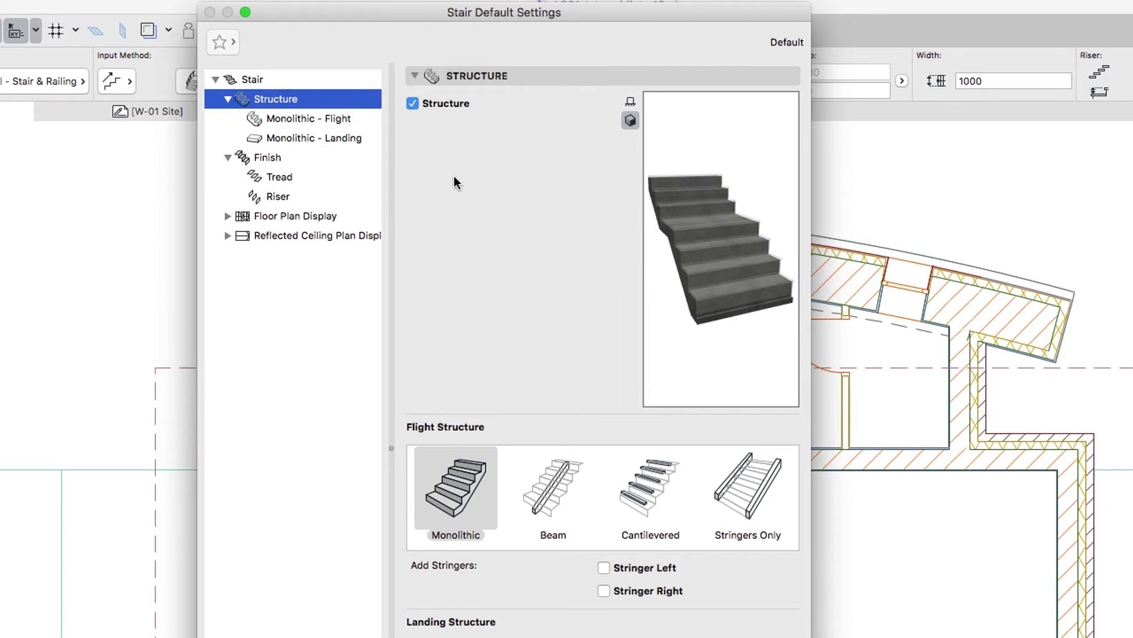
click(555, 484)
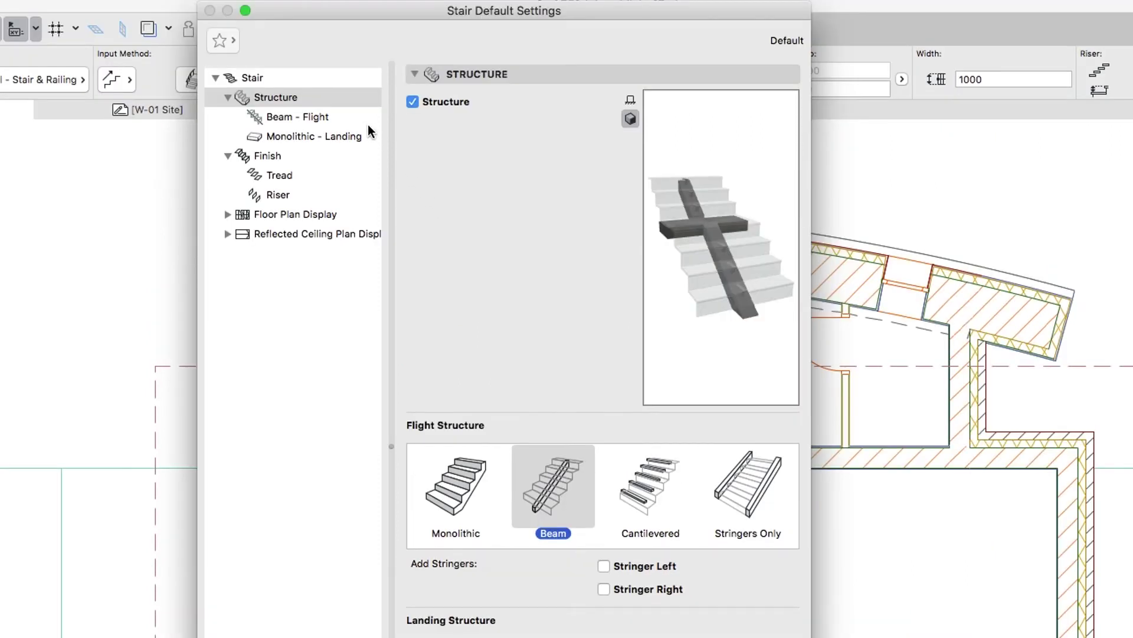
click(362, 119)
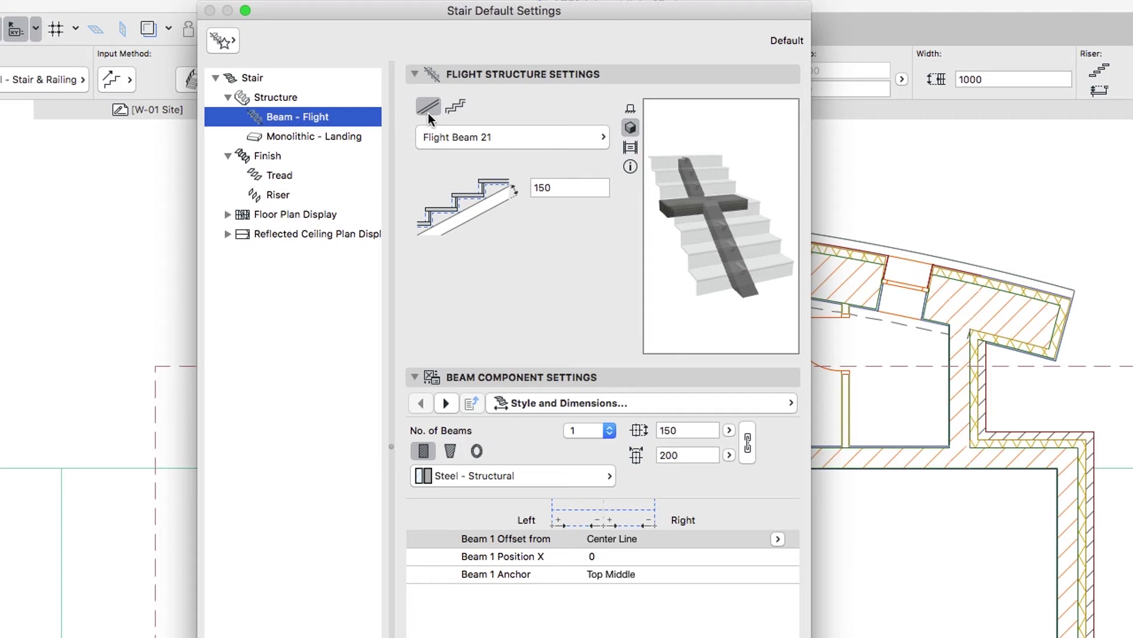
Step: Switch the flight beam to Profiled Flight Beam 21 with two IPE 240 steel beams
click(470, 137)
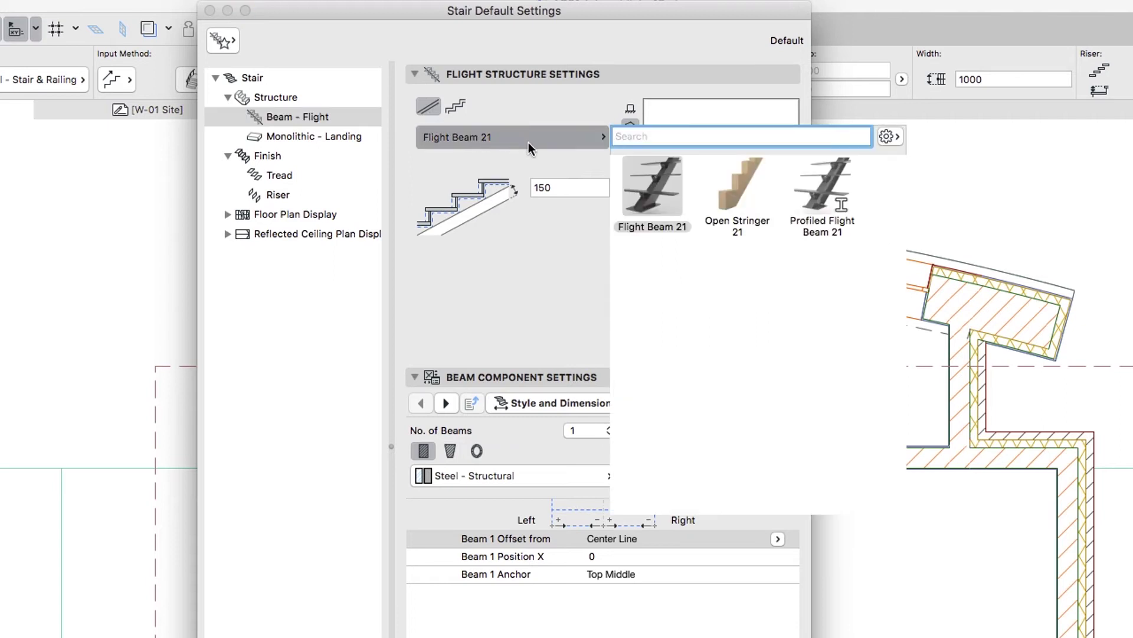
click(819, 180)
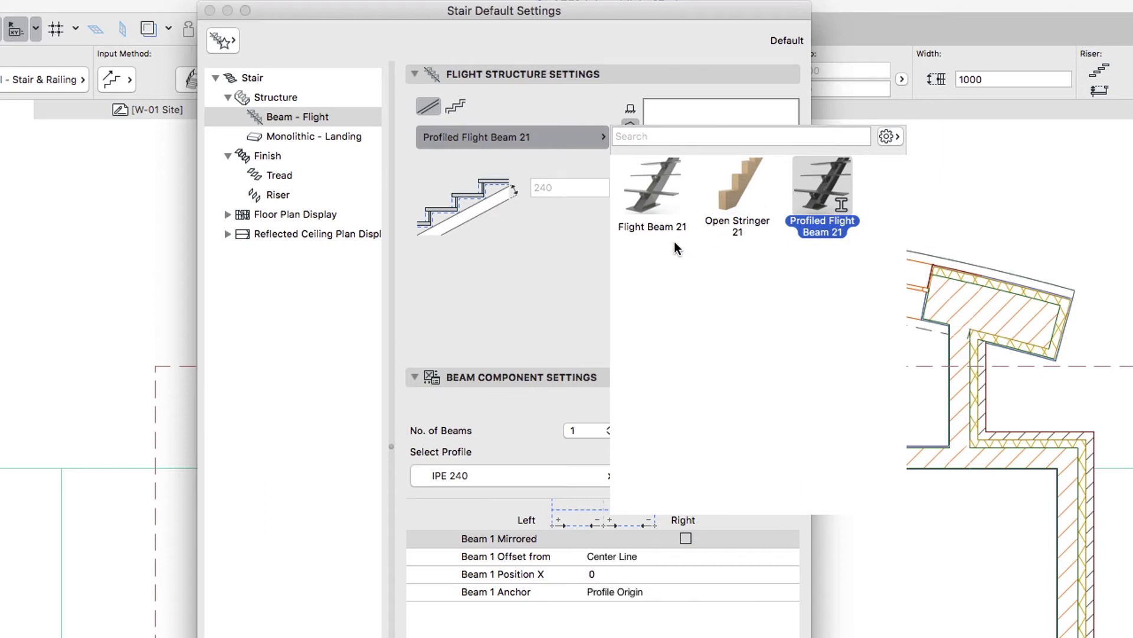
click(583, 258)
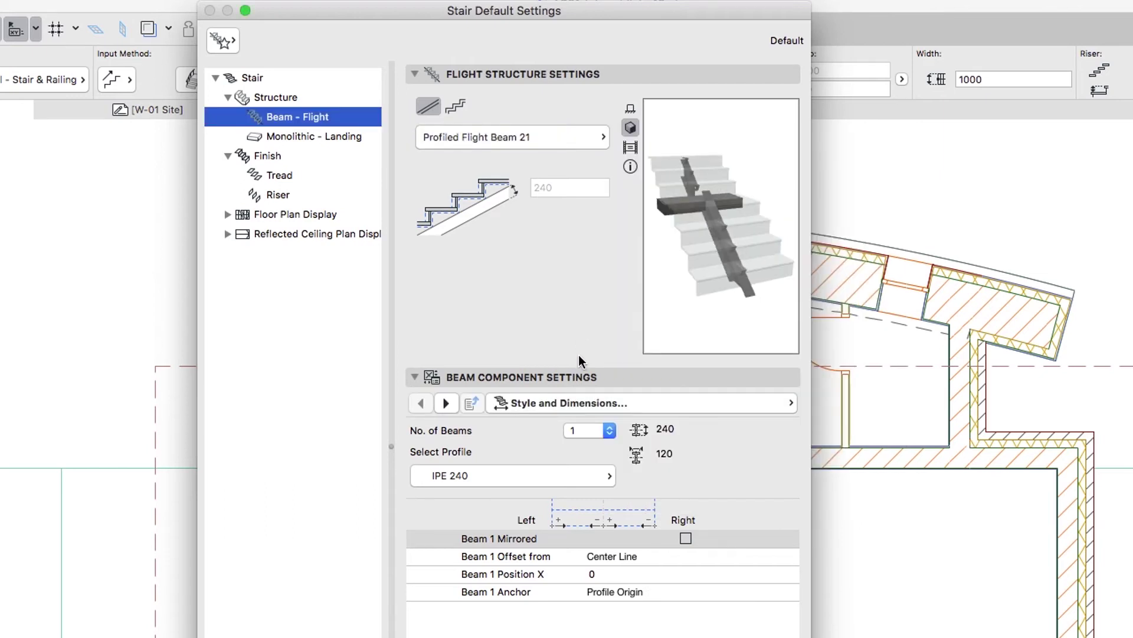
click(582, 433)
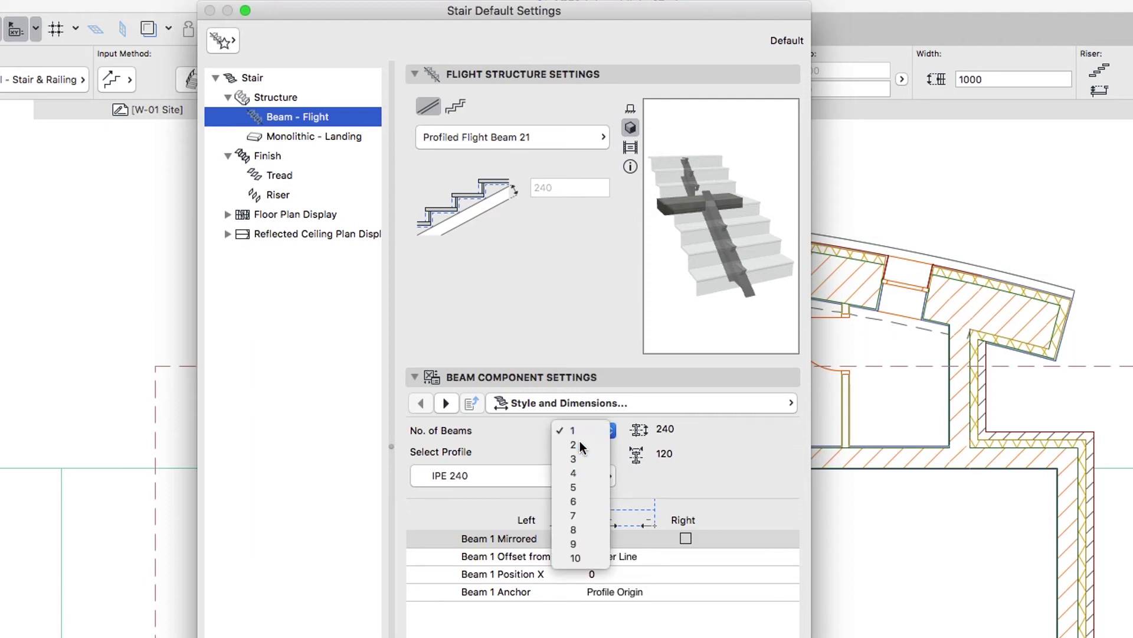
click(579, 441)
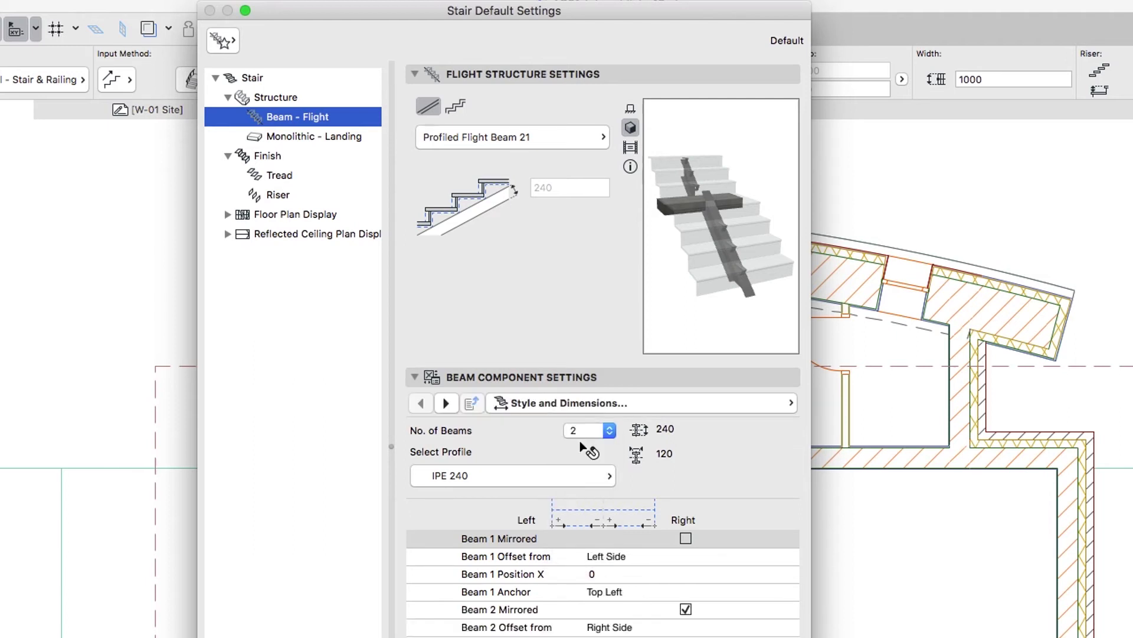
click(554, 476)
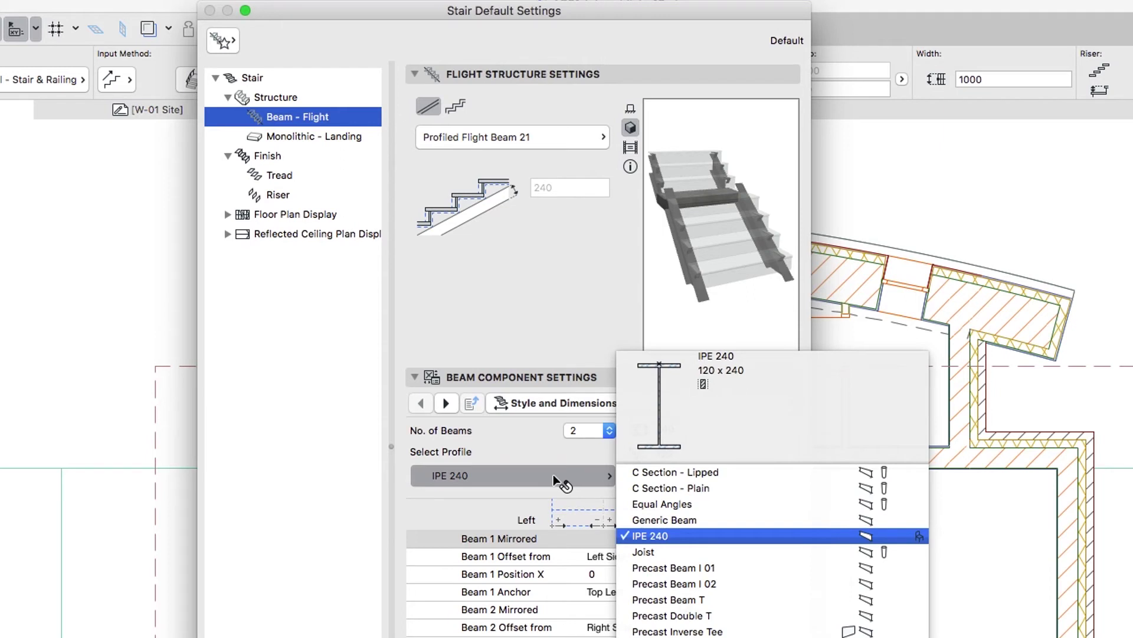
click(554, 473)
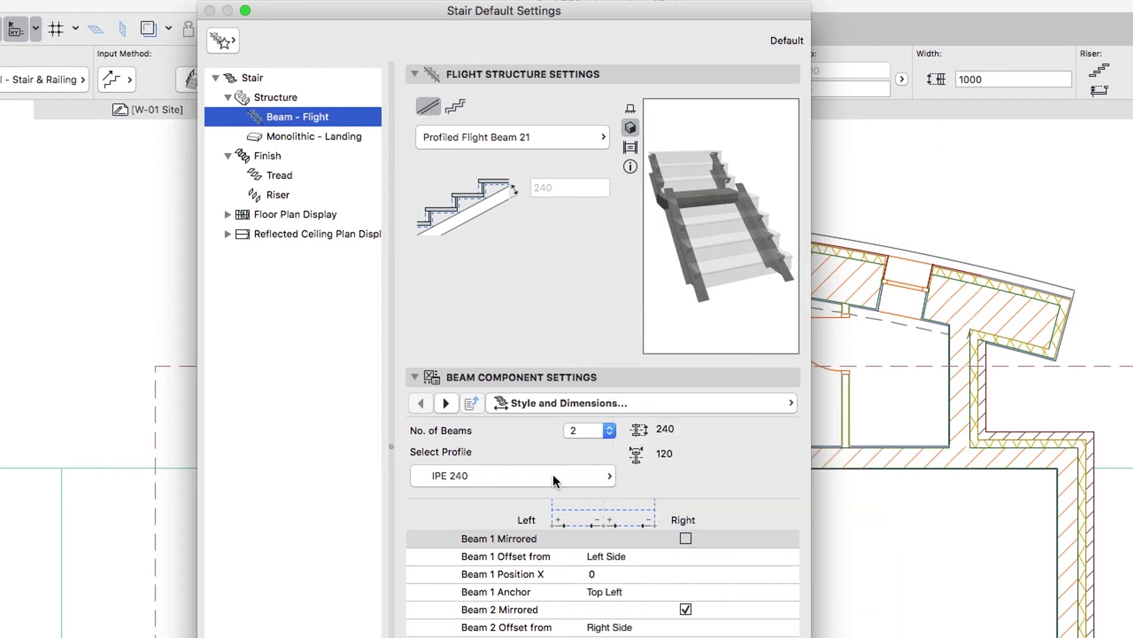
click(541, 405)
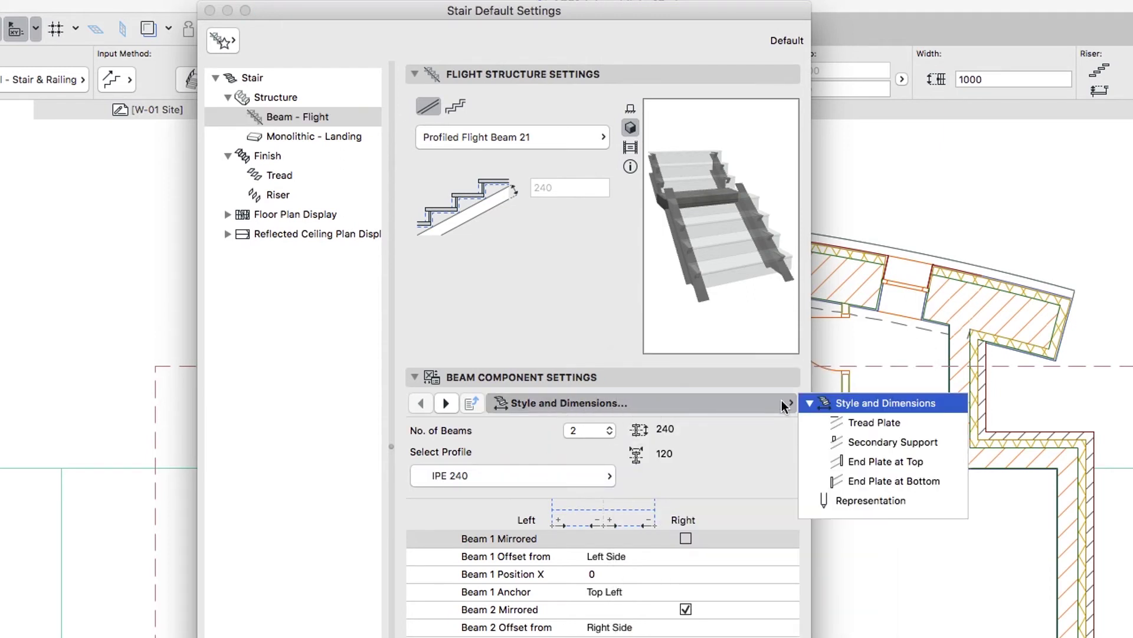
Step: Resize the Secondary Support from 200 × 50 to 250 × 80
click(823, 440)
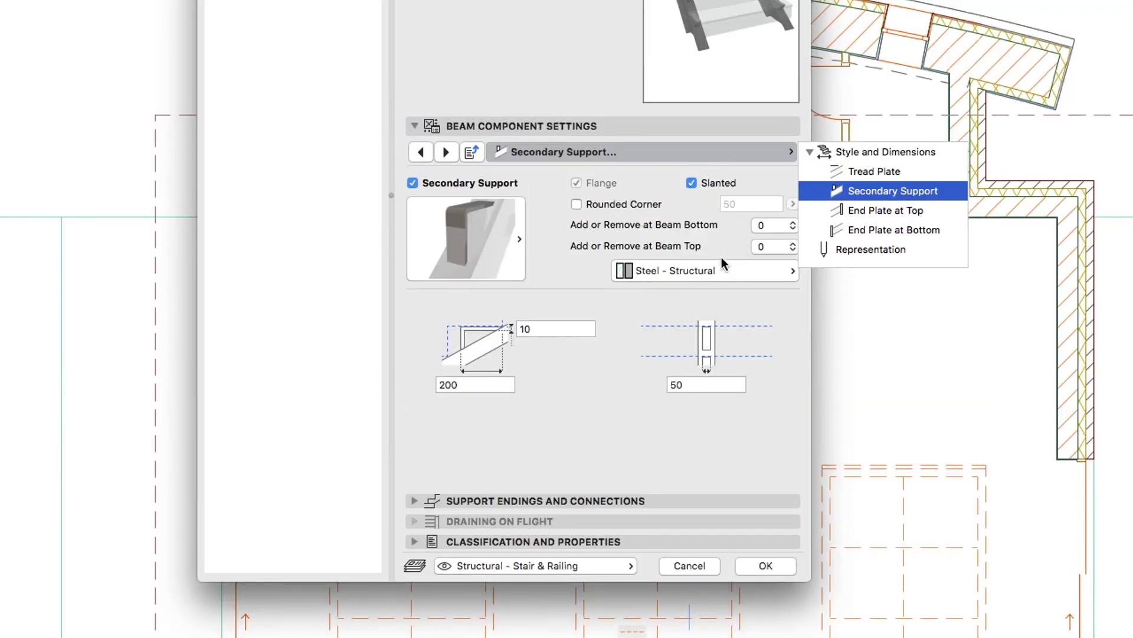
click(500, 385)
click(501, 385)
text(250)
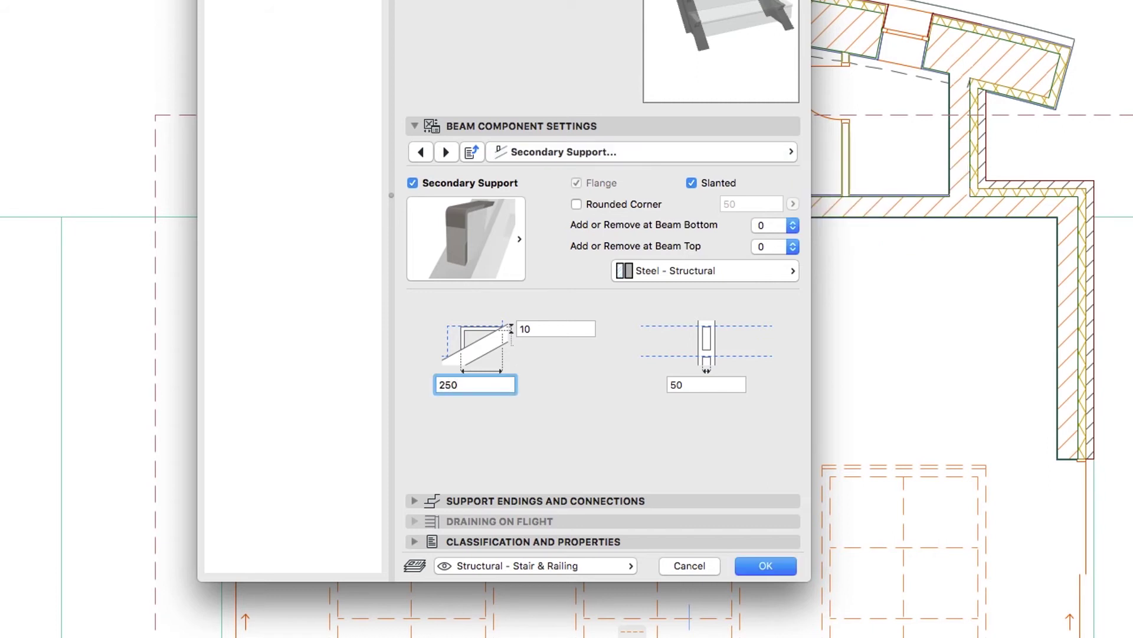
double_click(676, 385)
text(80)
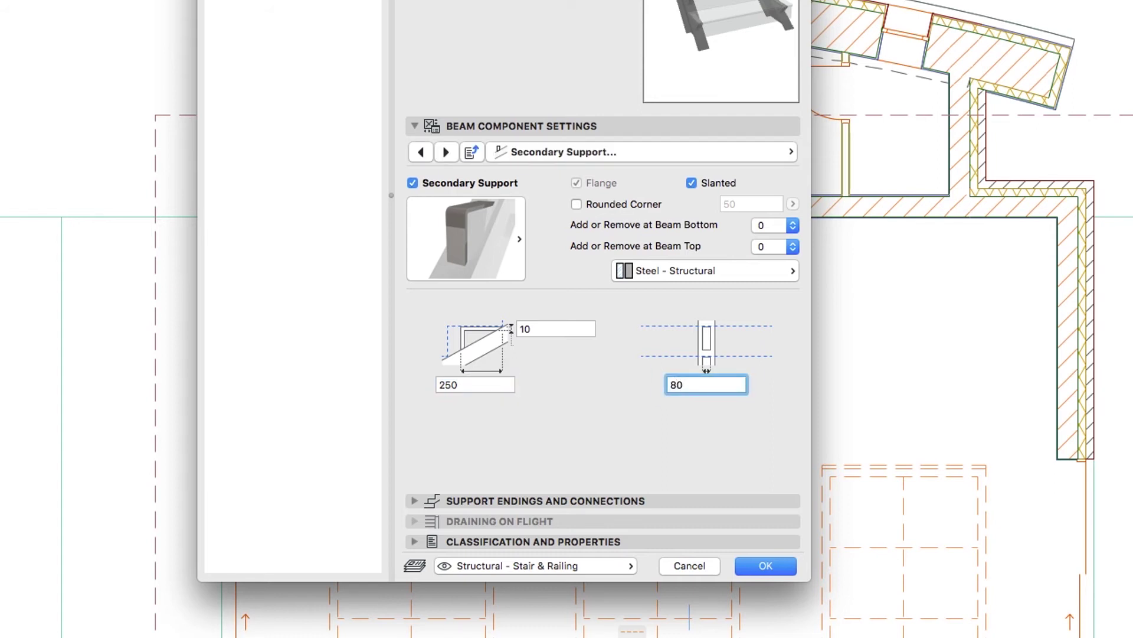
double_click(672, 383)
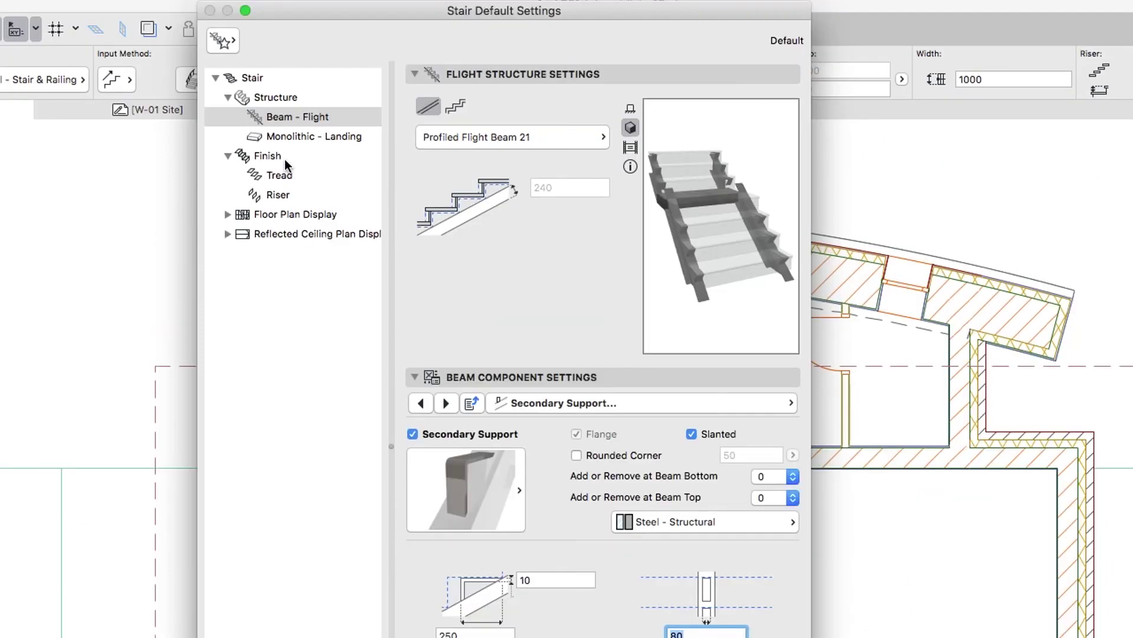
Step: Set the stair finish to Tread only, with no risers, and show the Tread settings
click(286, 157)
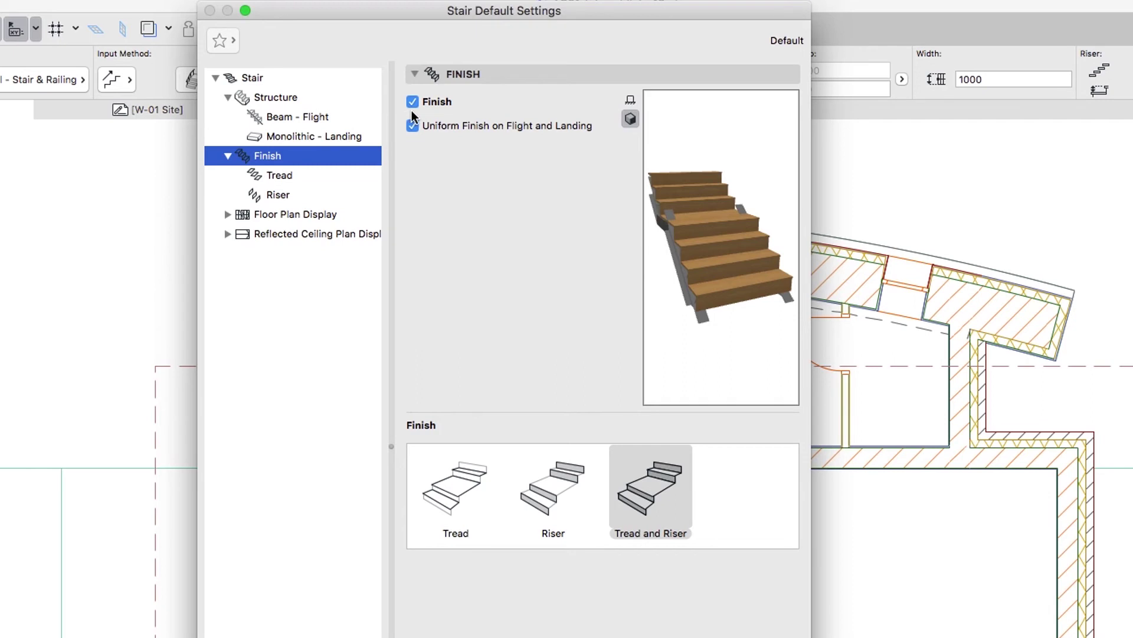
click(456, 484)
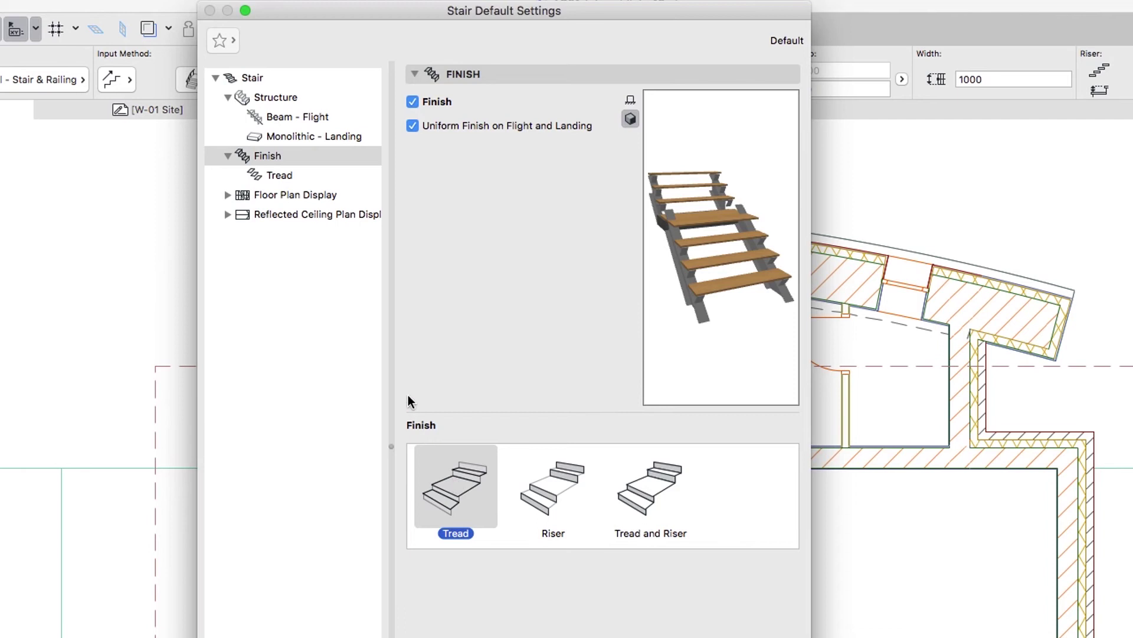
click(345, 176)
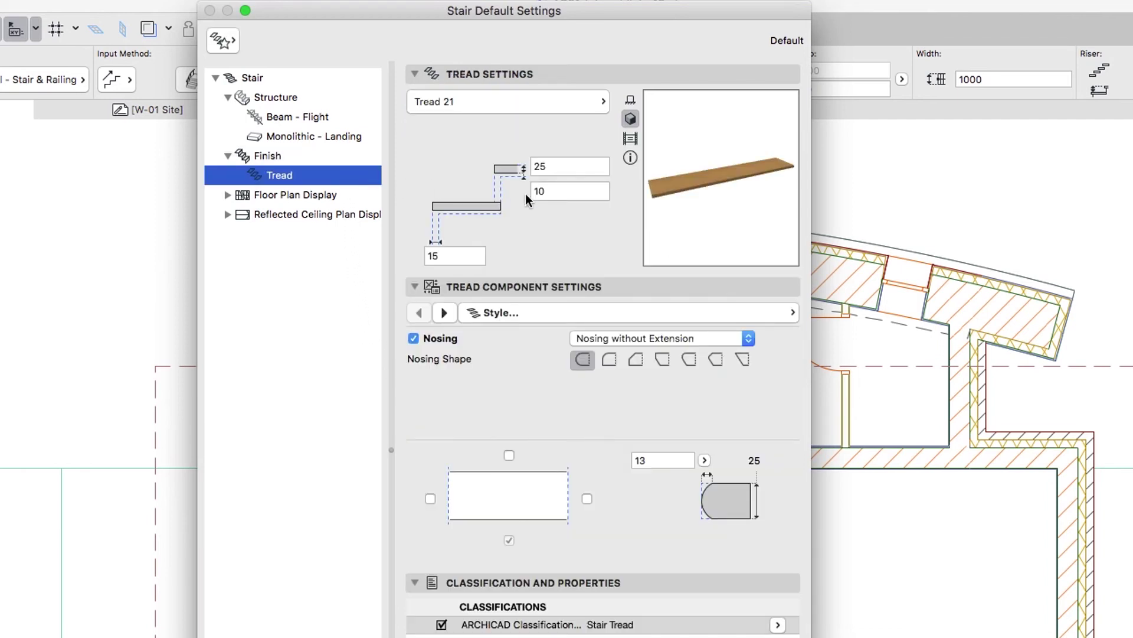
Step: Change the tread's 10 offset to 0 and turn on the Non-Slip Accessory bands
double_click(546, 191)
text(0)
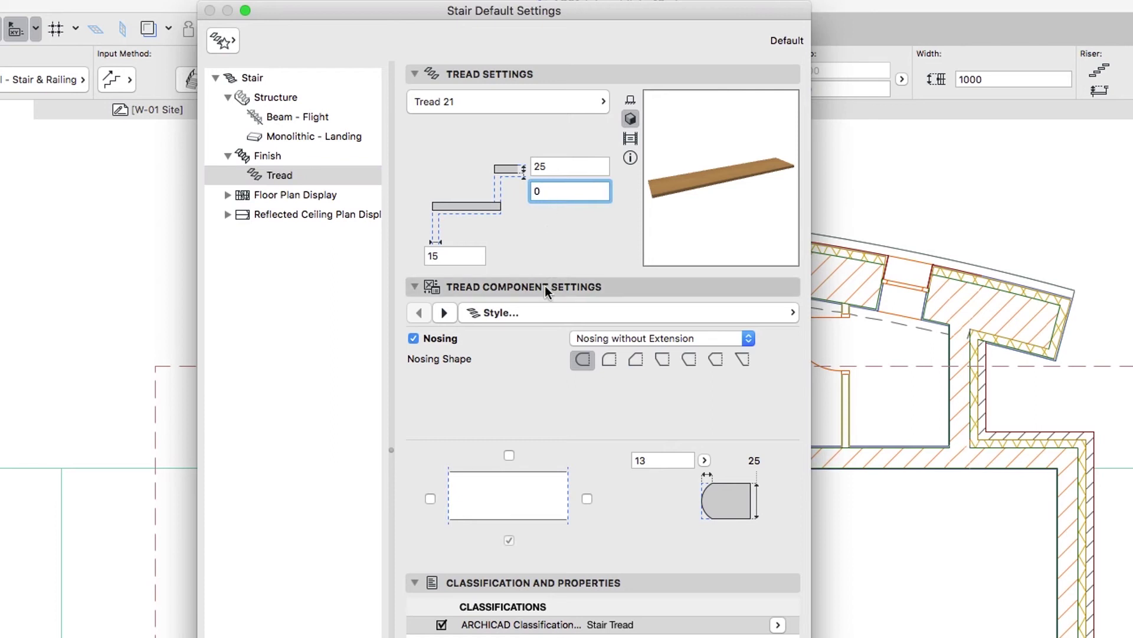
click(541, 309)
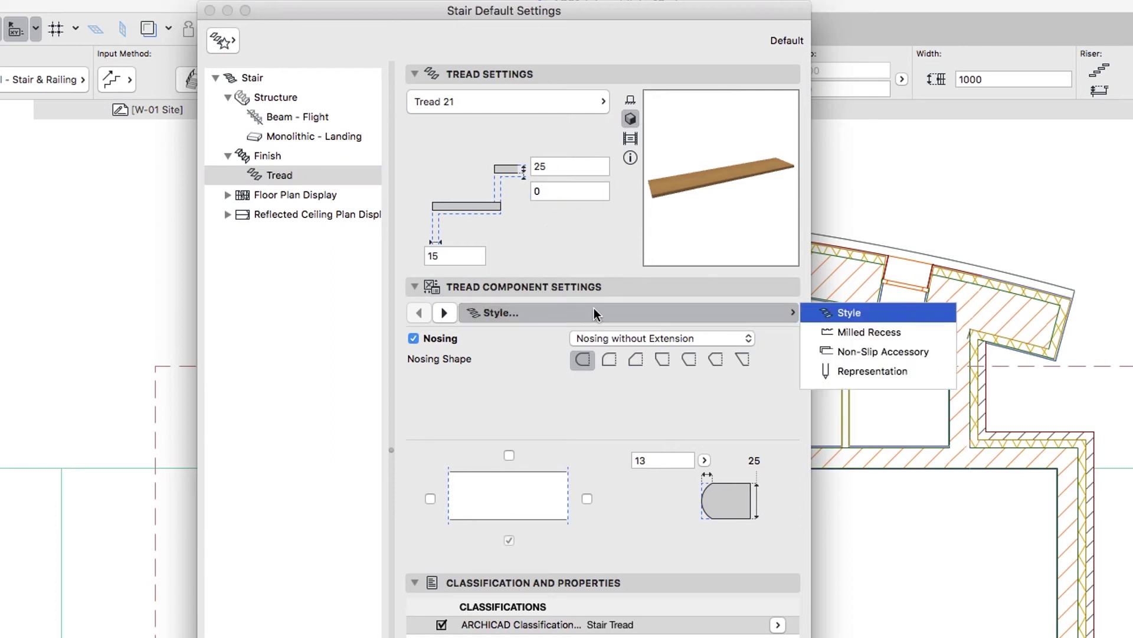
click(814, 351)
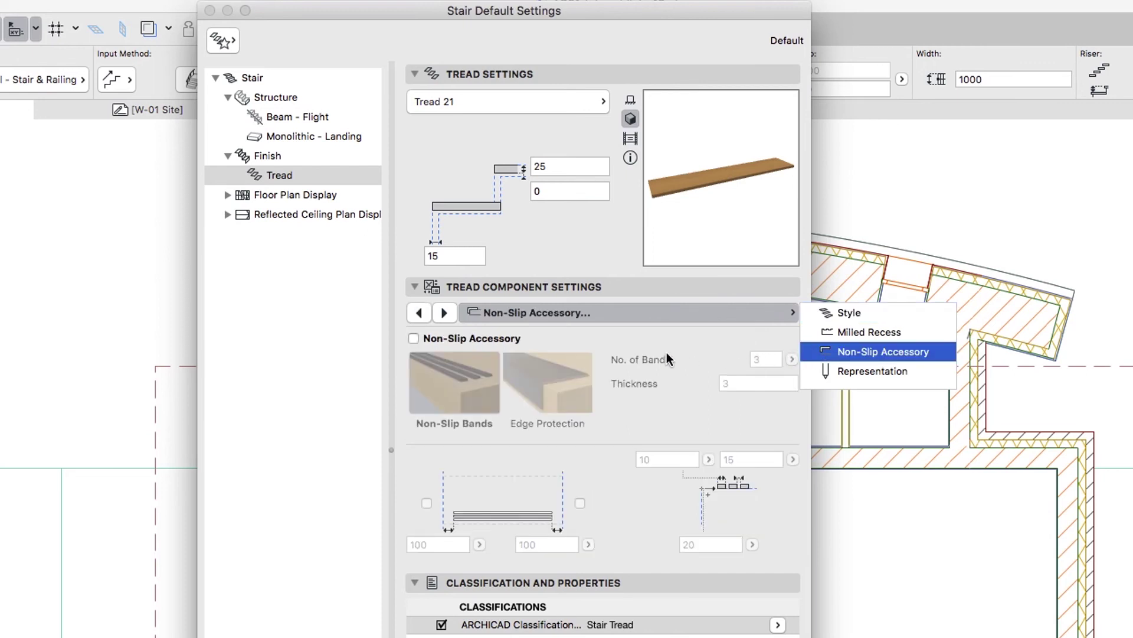
click(413, 339)
click(413, 339)
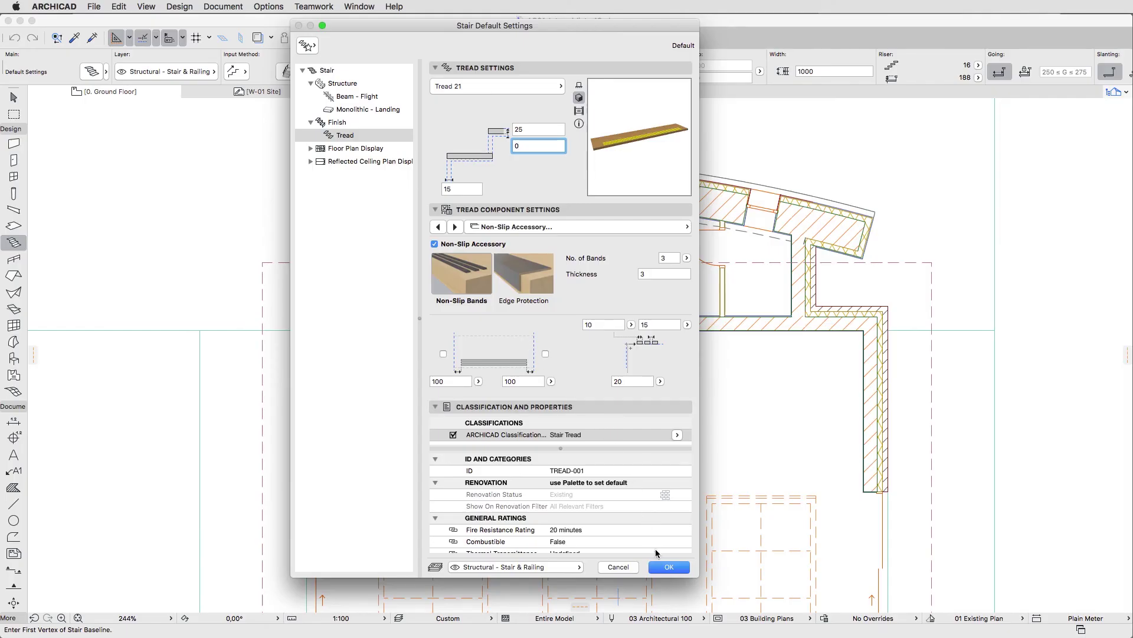
Step: Accept the settings and place the 6000-long flight along the inner wall from an exact X coordinate
click(660, 568)
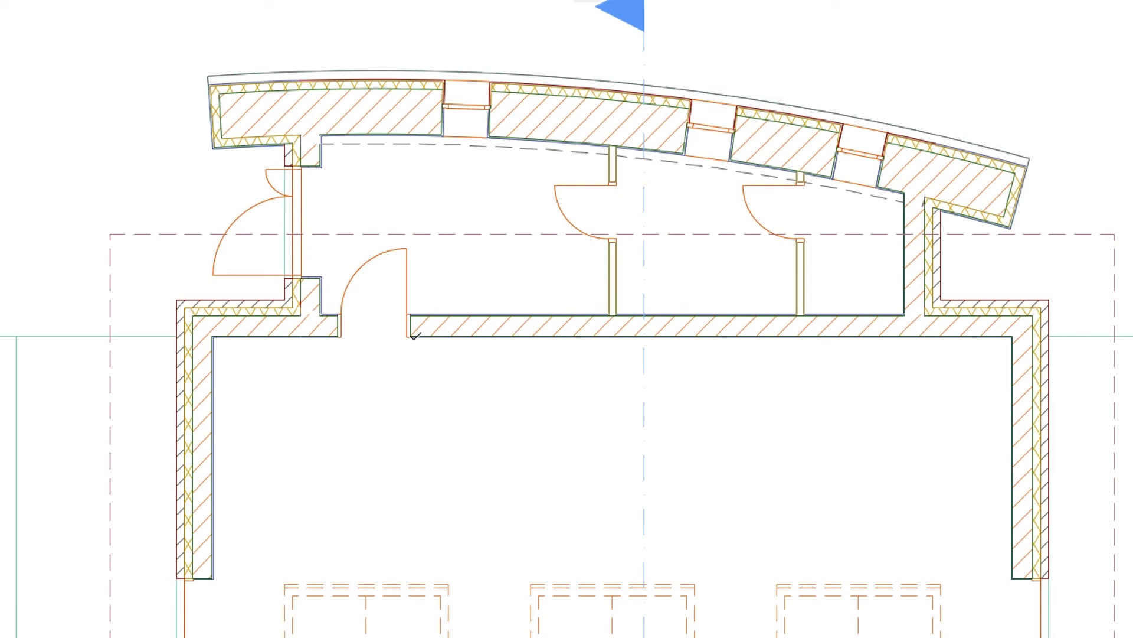
key(x)
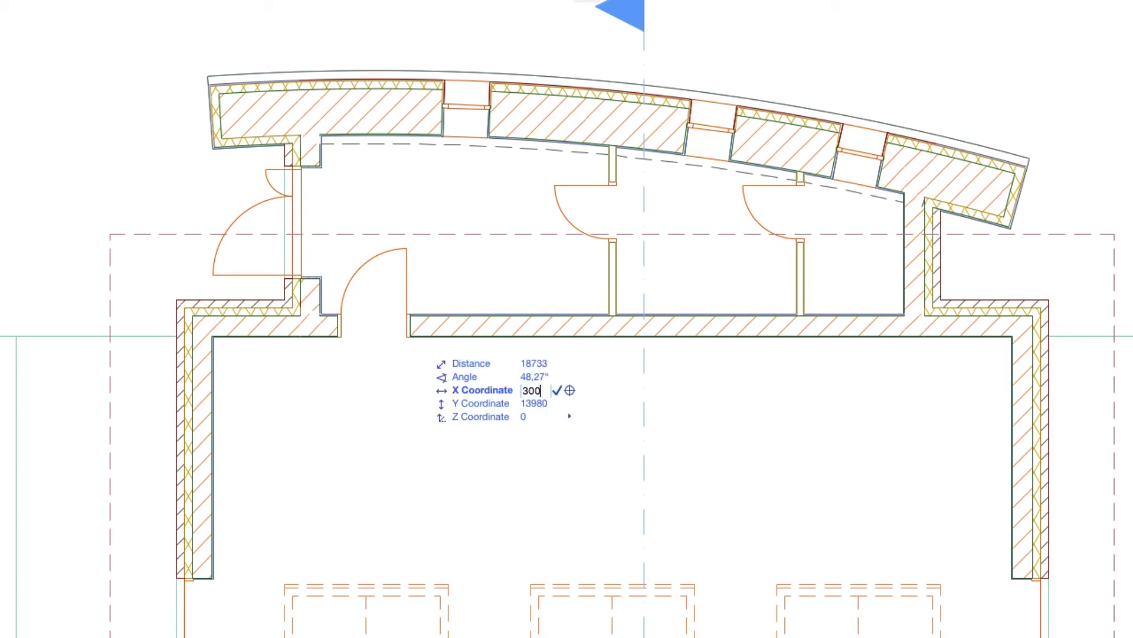
key(Return)
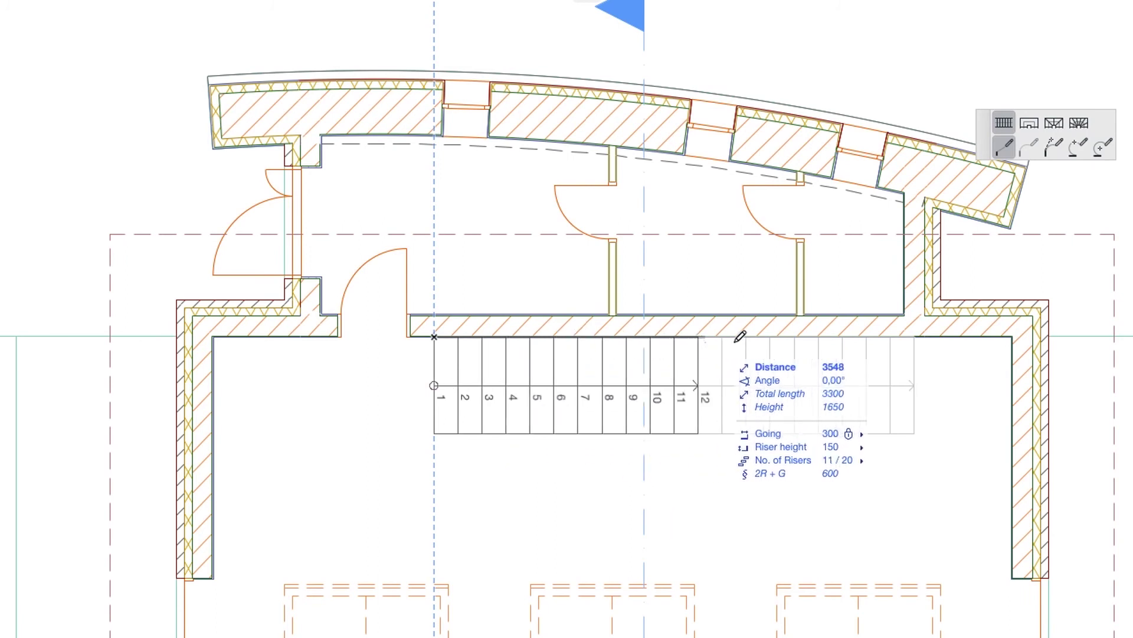
click(939, 336)
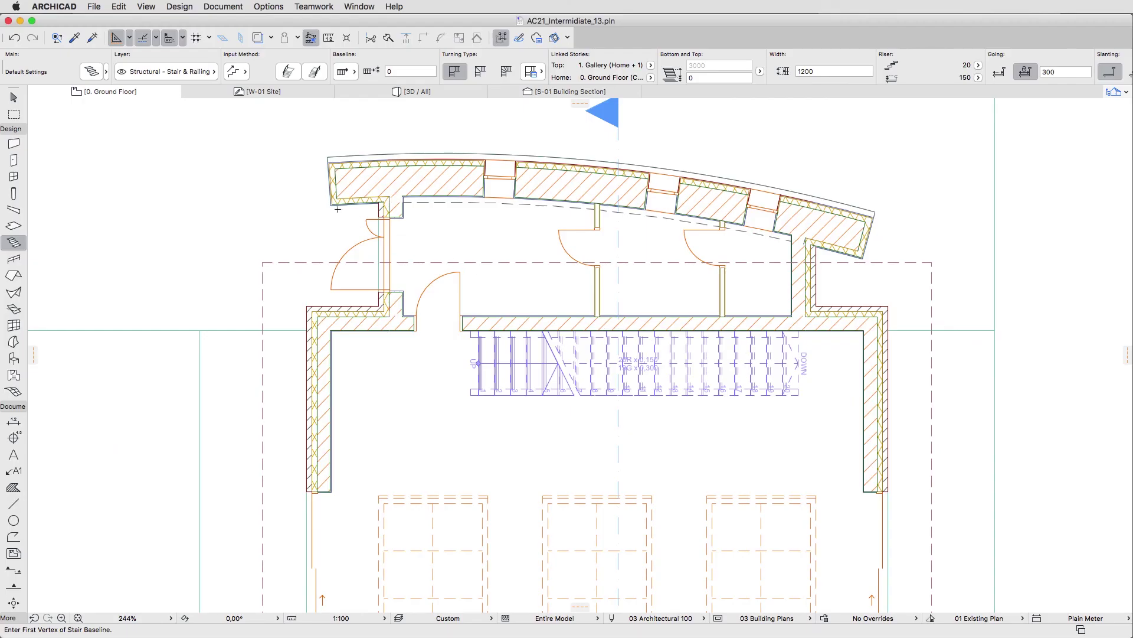
Step: On the 1. Gallery story, fill the interior with a Concrete Floor slab and start cutting a hole in it
right_click(171, 95)
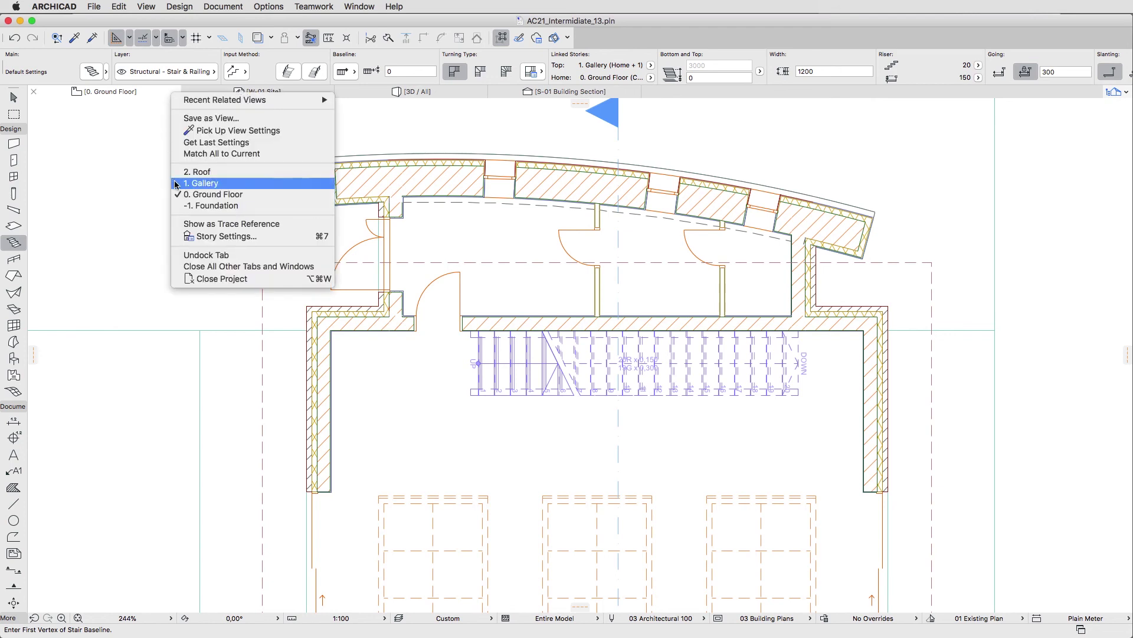
click(194, 182)
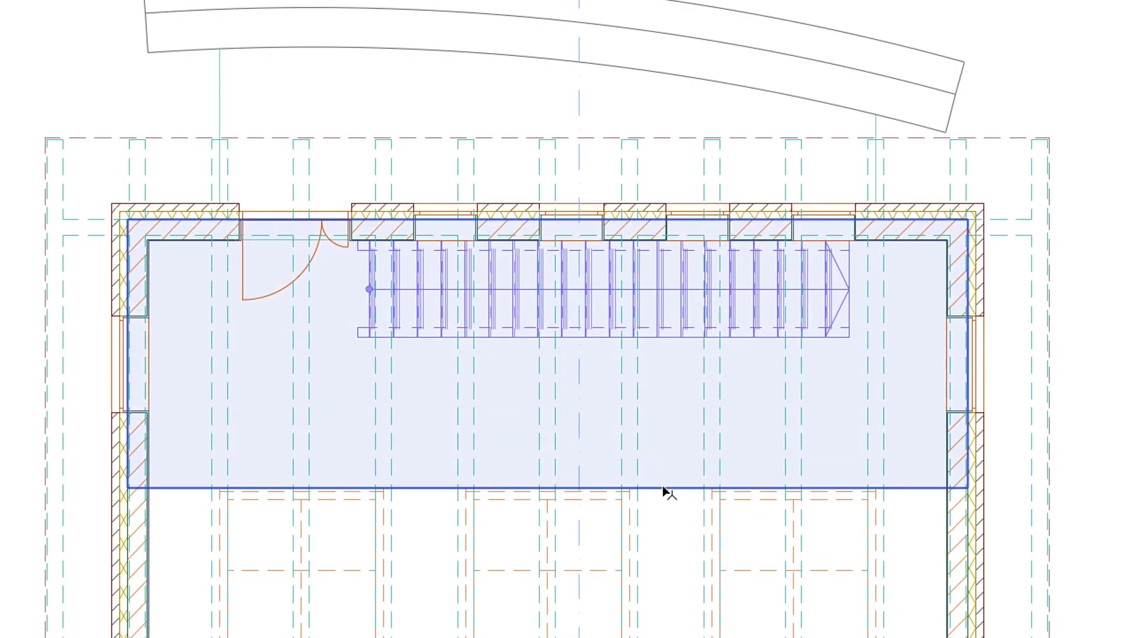
click(665, 488)
click(666, 487)
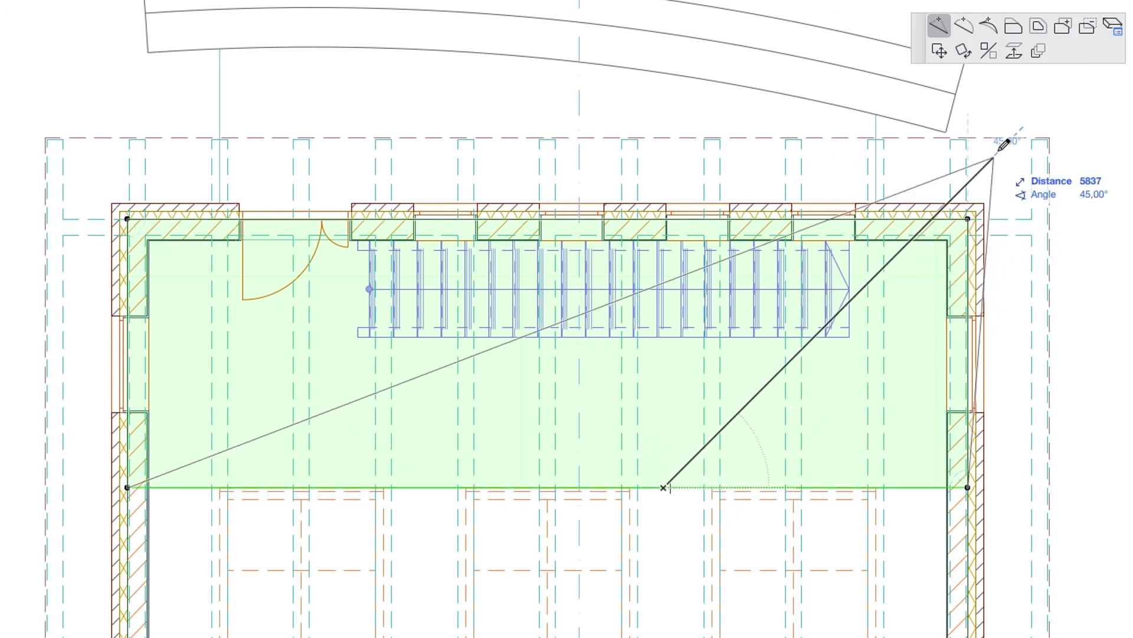
click(1088, 31)
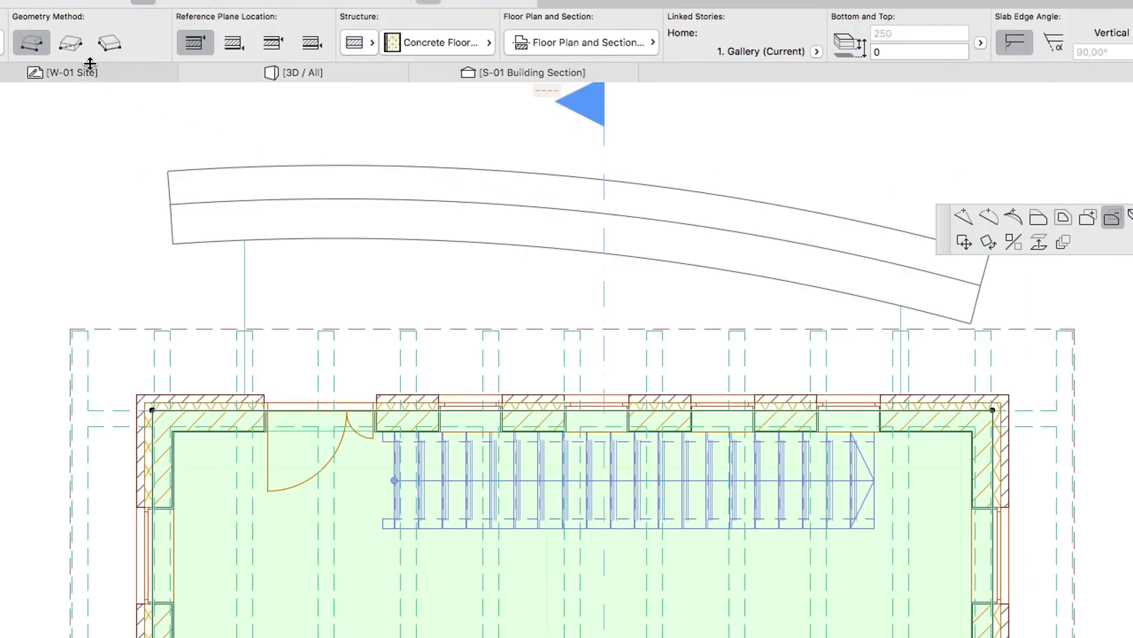
Step: Draw a rectangular 6000 × 1220 opening in the gallery slab from the stair's corner
click(76, 47)
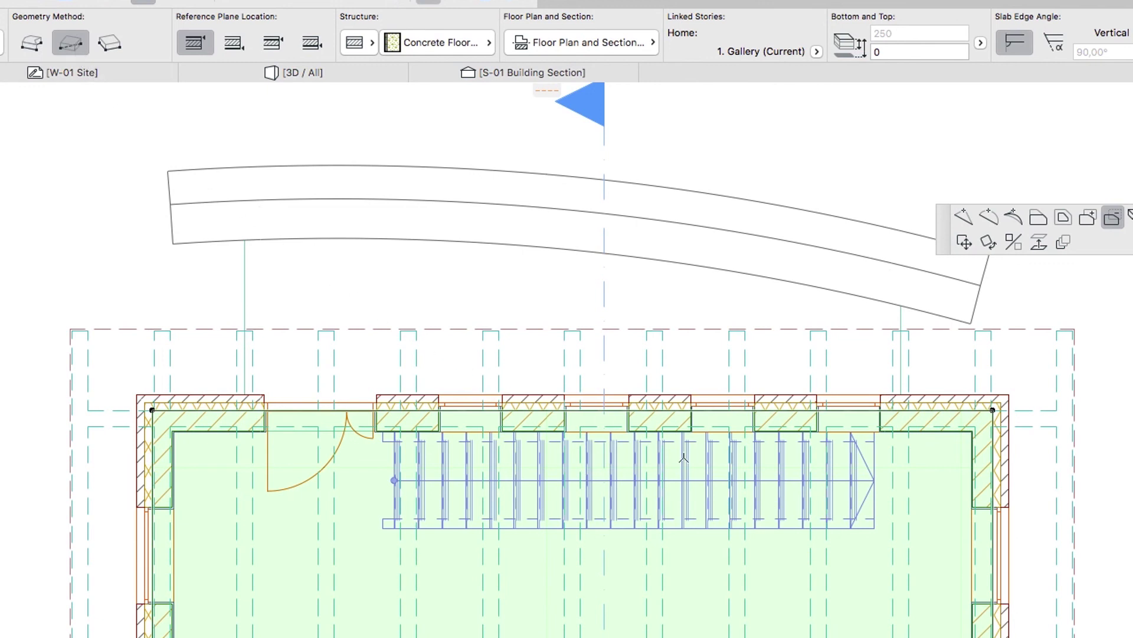
click(874, 527)
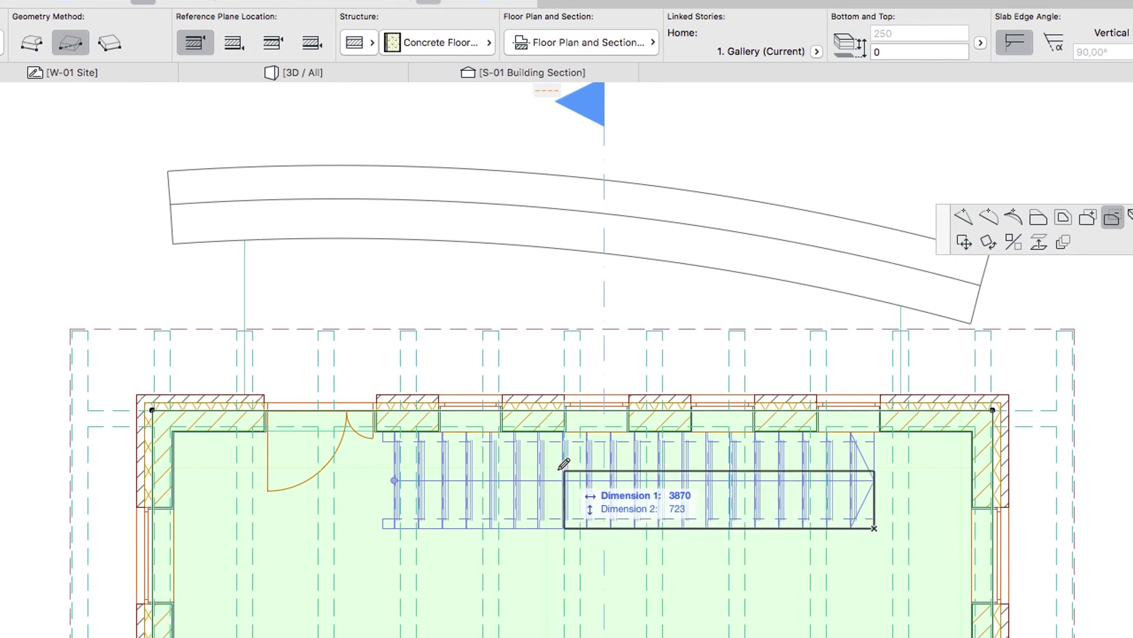
text(6000)
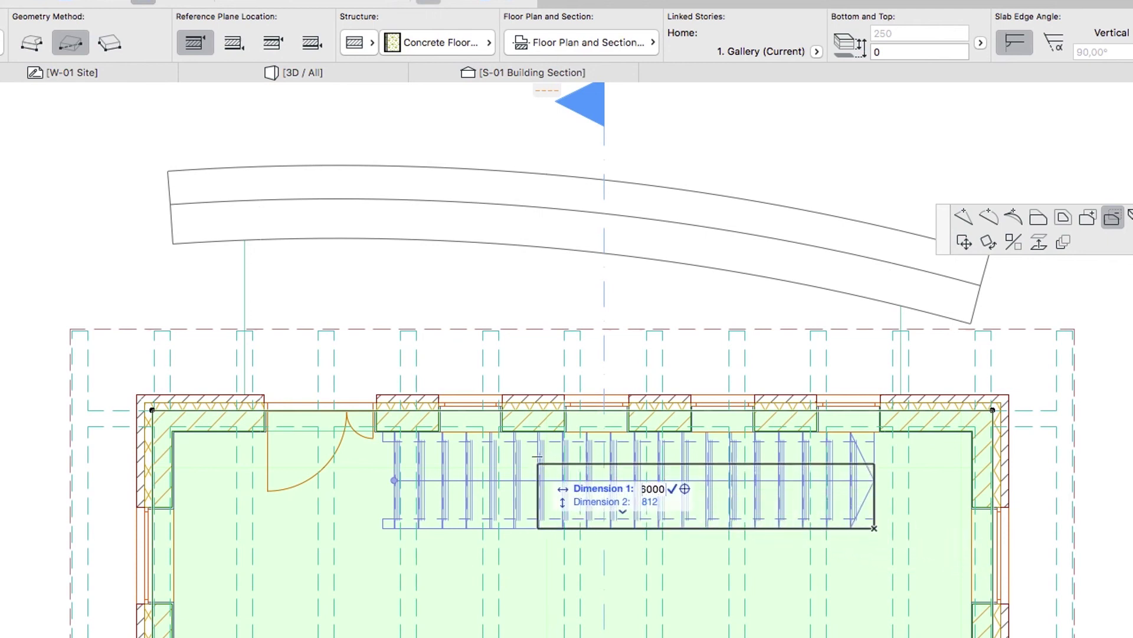
key(Tab)
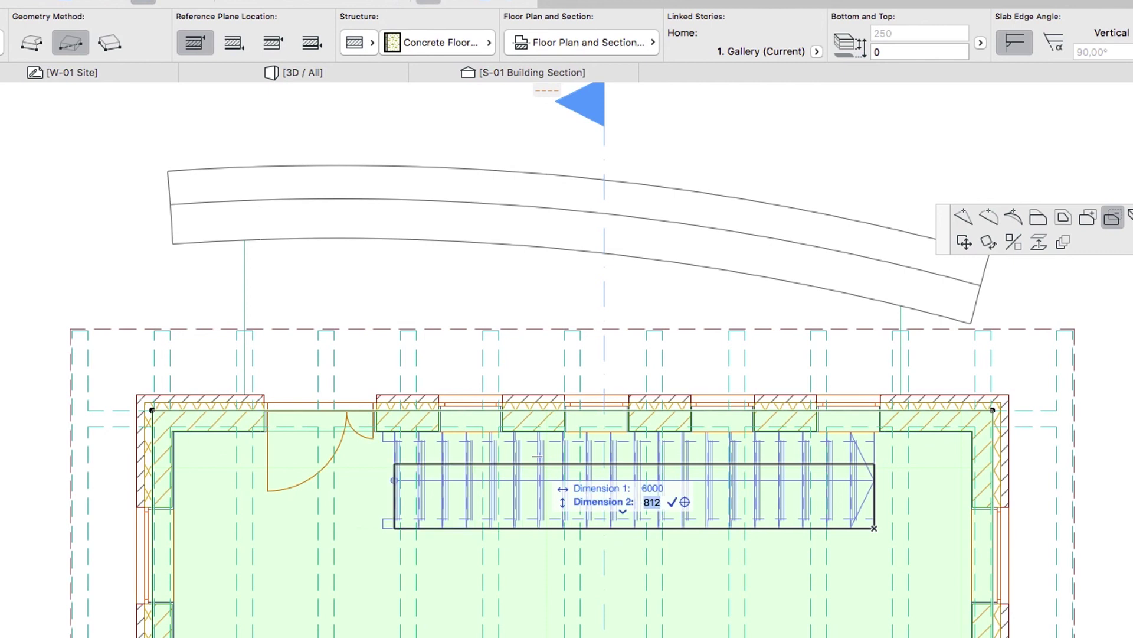
text(1220)
key(Return)
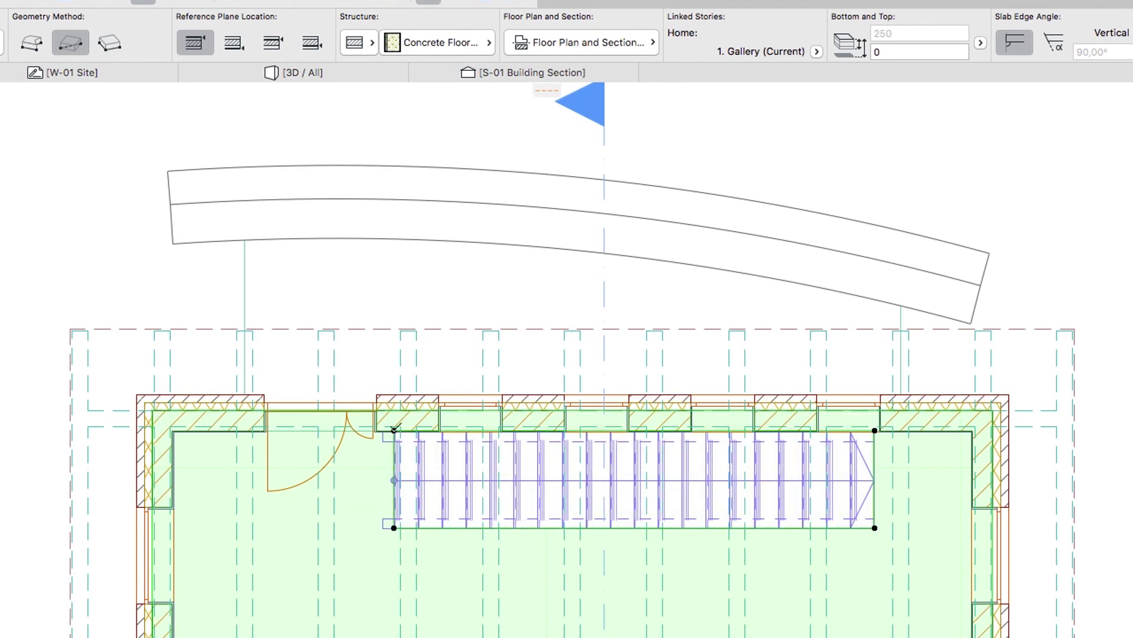